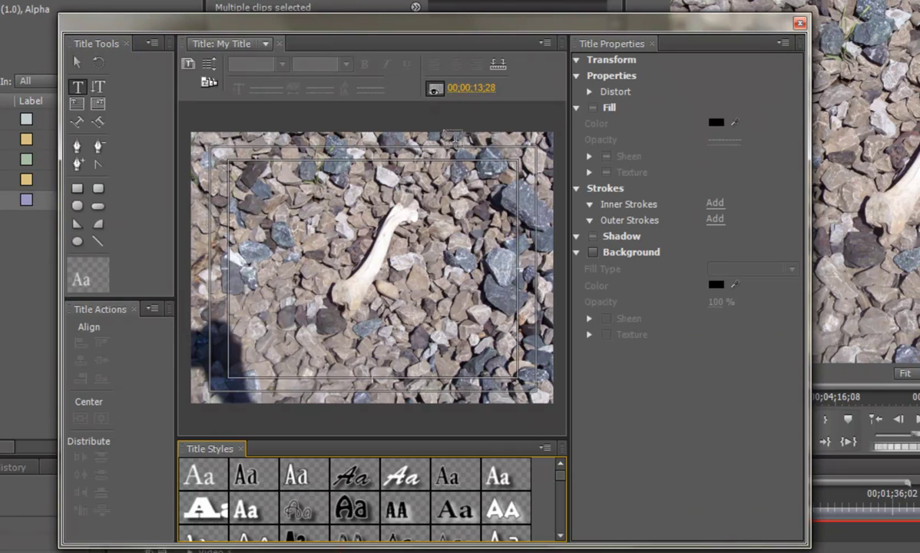
# Start a new horizontal text line near the top-left of the title canvas over the bone photo.
pyautogui.moveTo(439, 27); pyautogui.dragTo(406, 26)
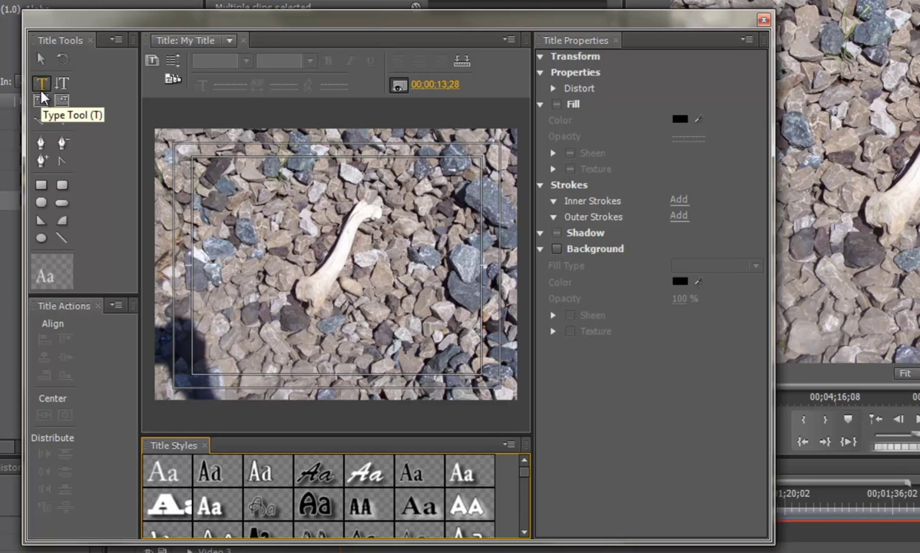
pyautogui.click(42, 96)
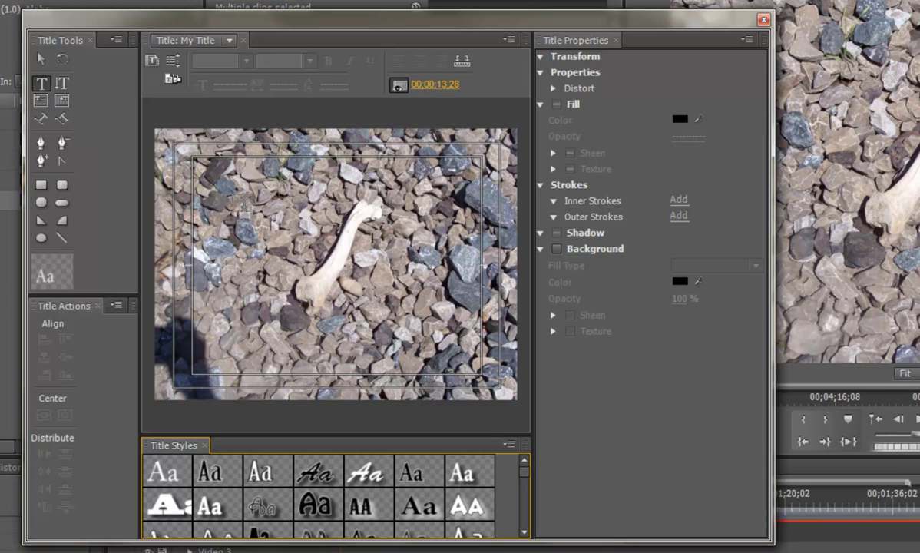
pyautogui.click(222, 177)
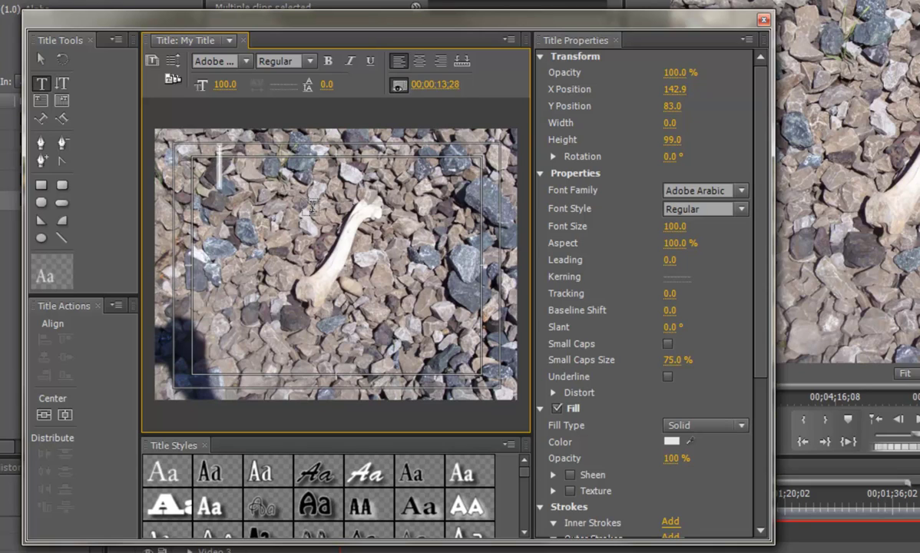
# Type the title 'My Silly Pictures' and nudge it down to about X 374.2, Y 148.6.
pyautogui.write('My Su')
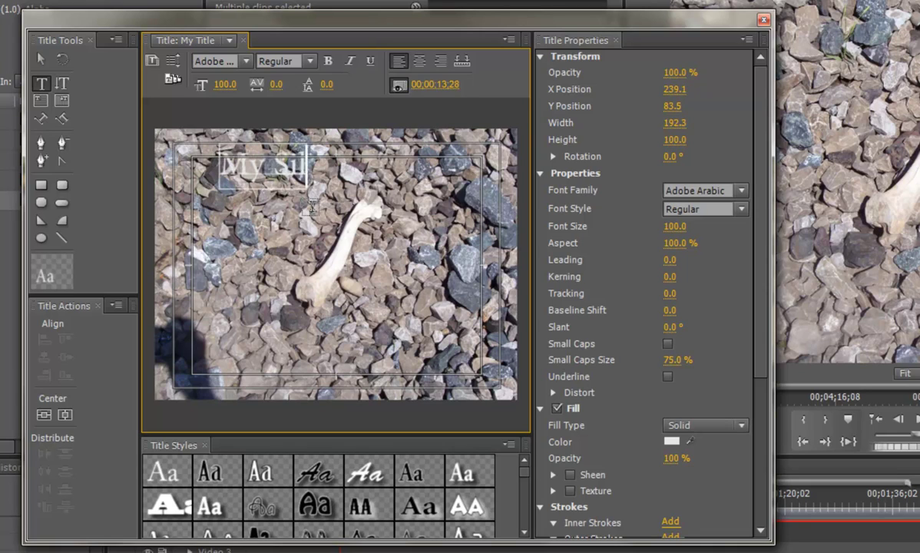
pyautogui.write('lly Pic')
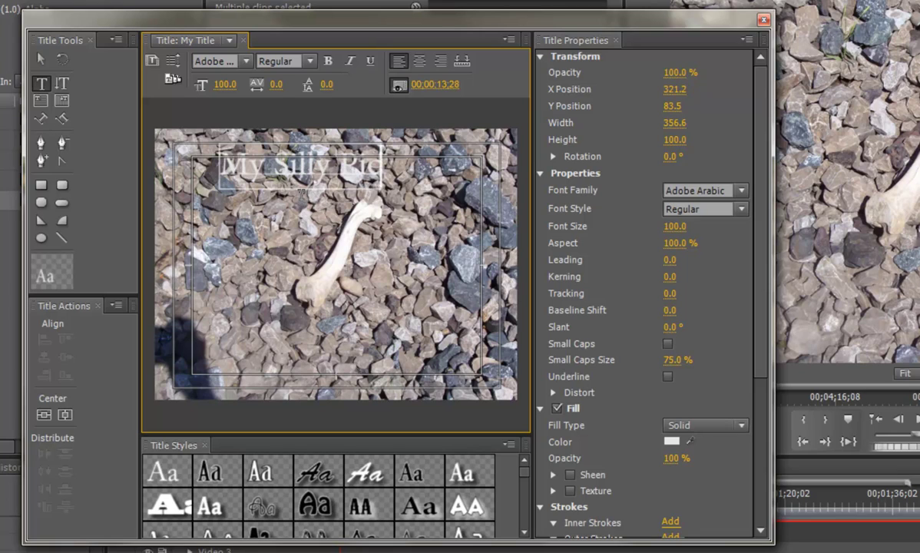
pyautogui.write('tures')
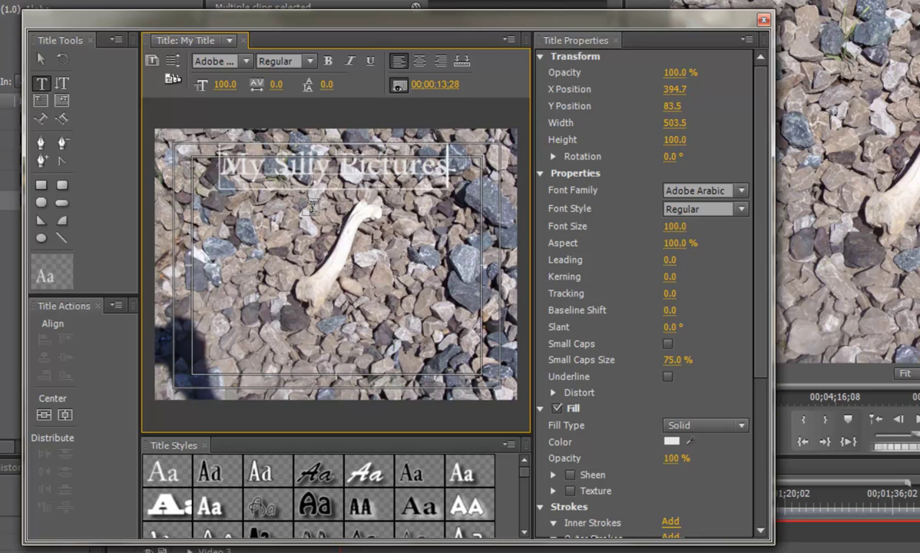
pyautogui.click(40, 59)
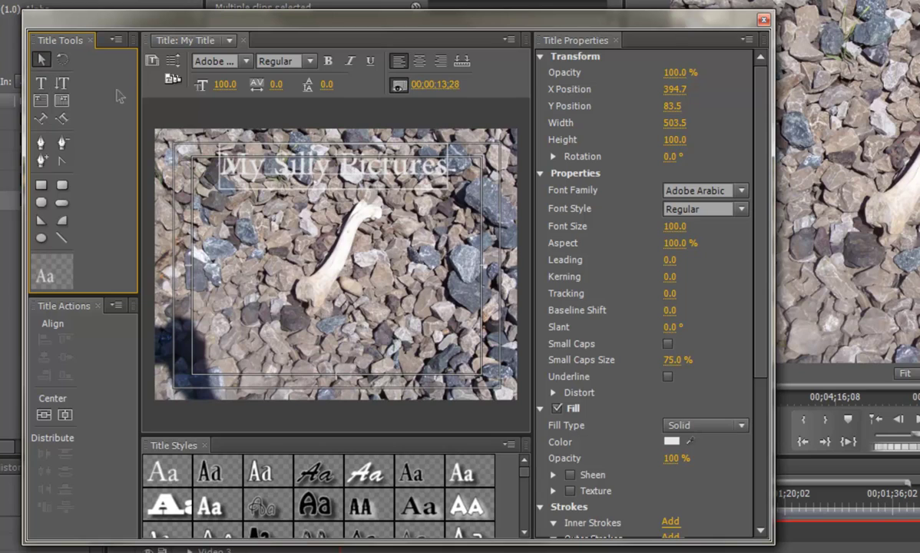
pyautogui.moveTo(320, 166); pyautogui.dragTo(311, 192)
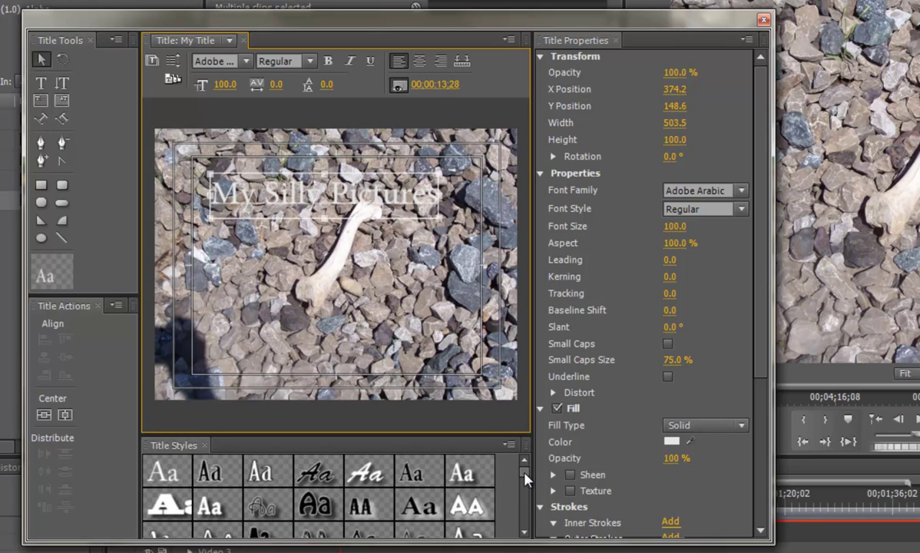
# Apply the gold italic style, then the orange gradient Hobo Std style, and shift the title left.
pyautogui.moveTo(525, 476); pyautogui.dragTo(525, 516)
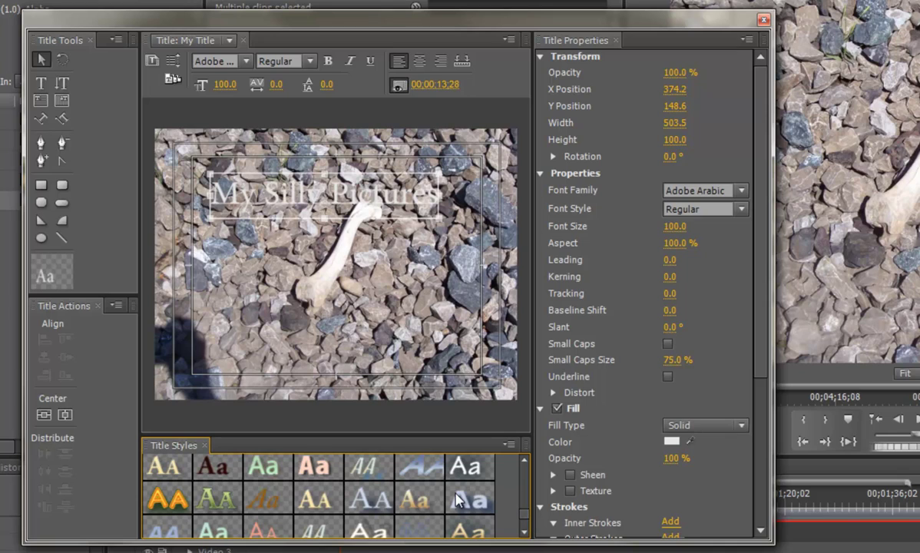
pyautogui.click(526, 484)
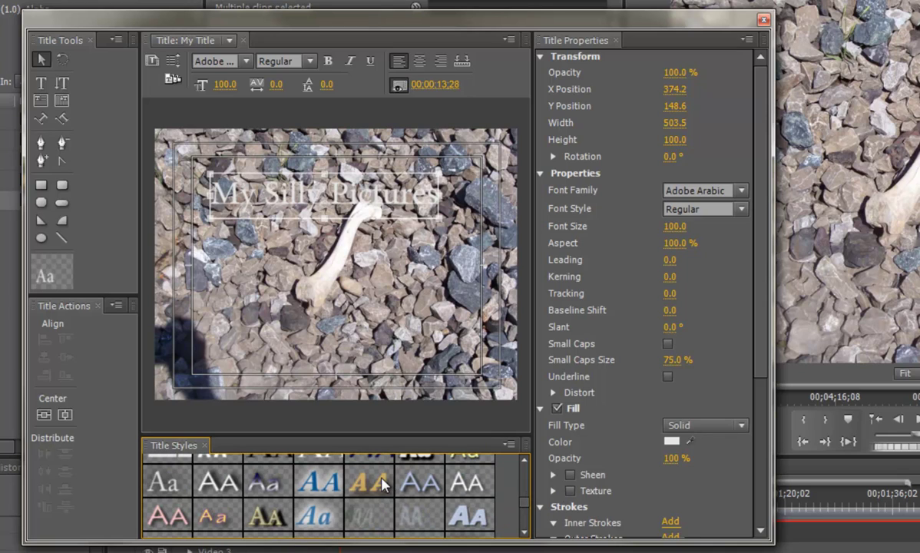
pyautogui.click(381, 480)
pyautogui.click(523, 480)
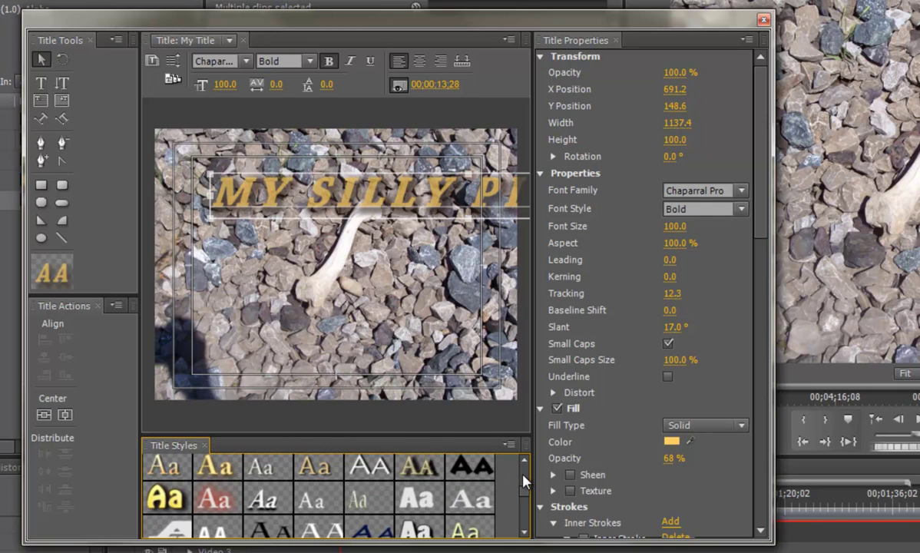
pyautogui.click(524, 484)
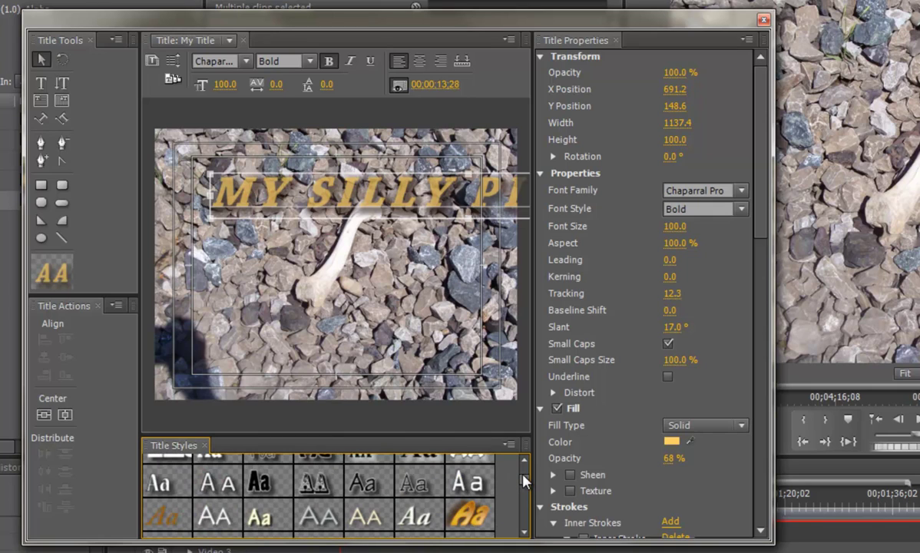
pyautogui.click(470, 514)
pyautogui.moveTo(397, 187); pyautogui.dragTo(349, 219)
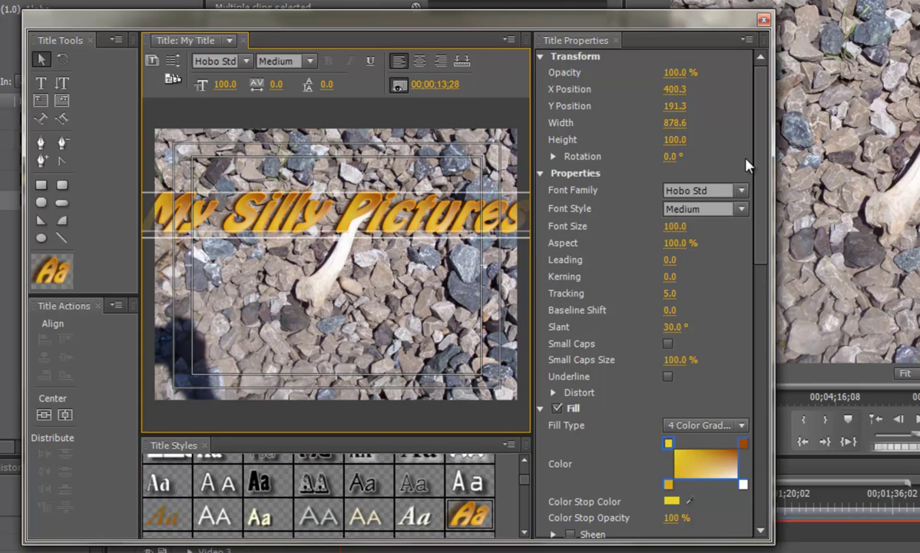
# Set the title to font size 76, centre it over the photo, rotate it to 350°, and close the Titler.
pyautogui.moveTo(683, 231); pyautogui.dragTo(660, 232)
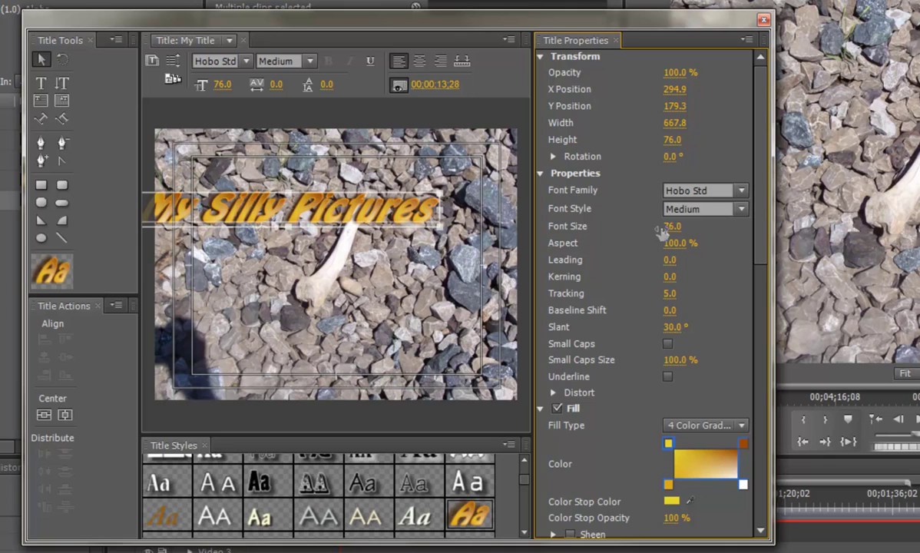
pyautogui.moveTo(308, 200); pyautogui.dragTo(367, 196)
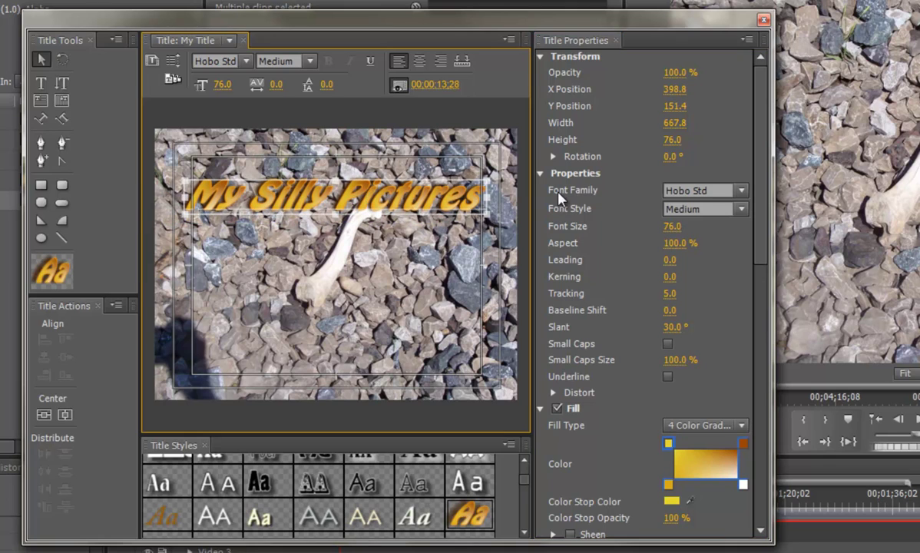
pyautogui.moveTo(686, 158); pyautogui.dragTo(666, 161)
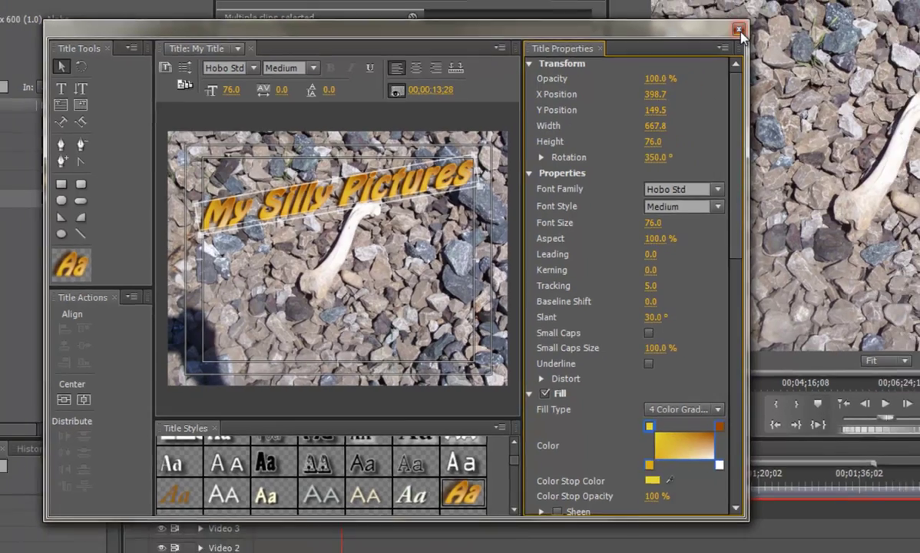
pyautogui.click(739, 30)
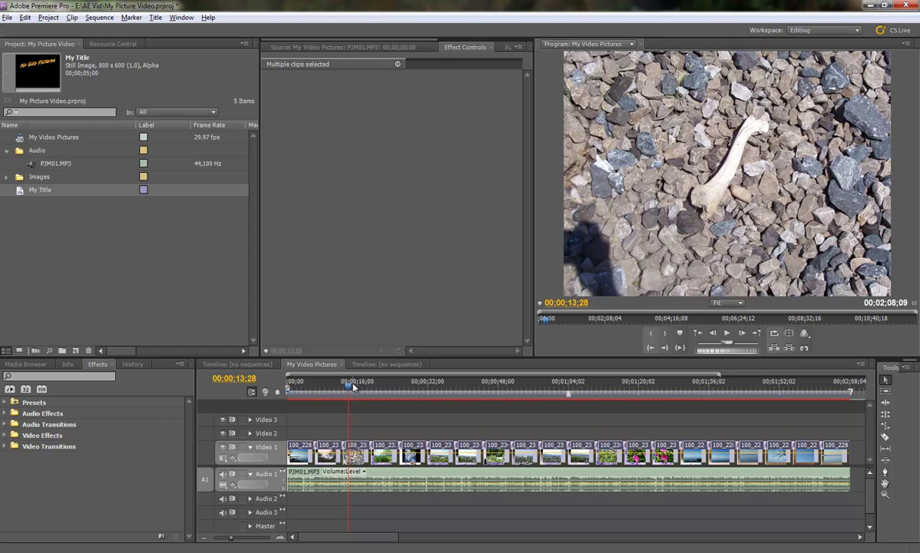
# Play the sequence from 00;00;00;00, then return the playhead to the start.
pyautogui.moveTo(298, 382); pyautogui.dragTo(281, 394)
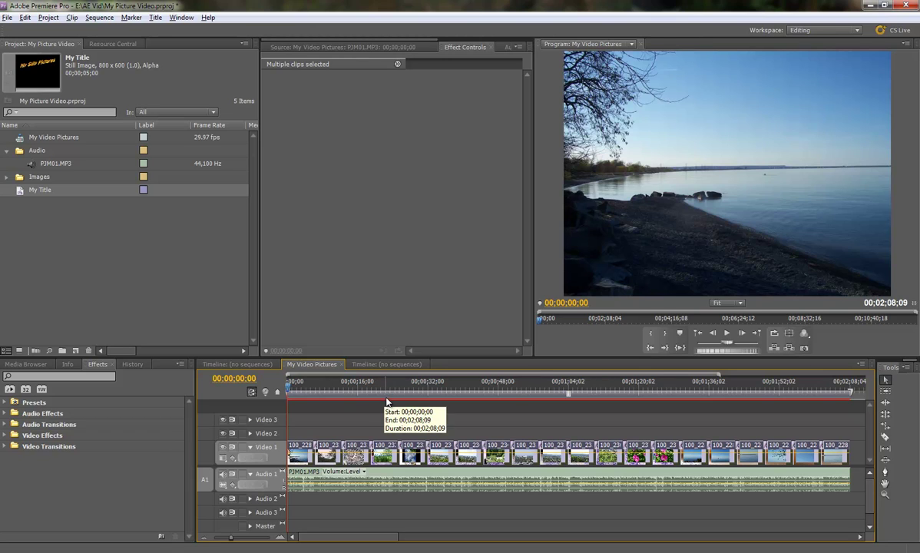
pyautogui.press('space')
pyautogui.moveTo(290, 384); pyautogui.dragTo(278, 386)
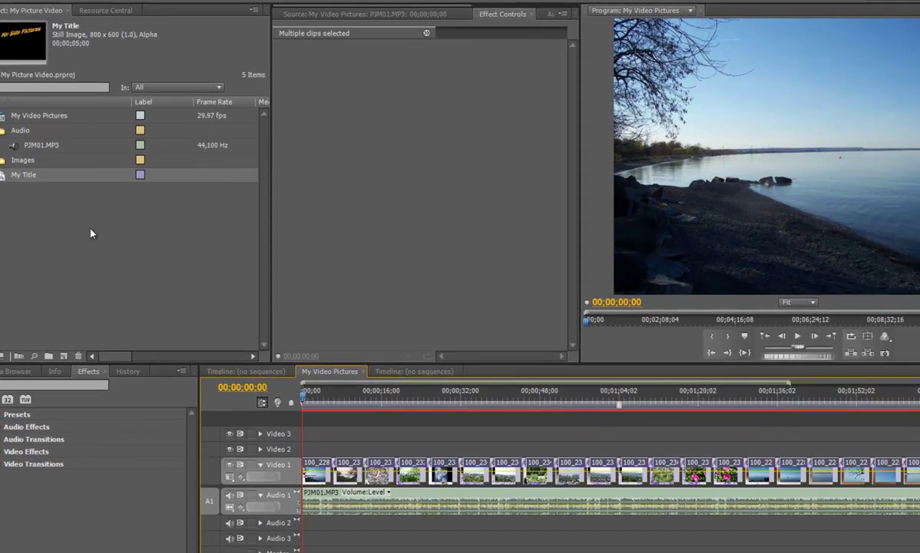
# Create an 800×600 Black Video item from the Project panel's New Item menu.
pyautogui.rightClick(98, 238)
pyautogui.moveTo(116, 233)
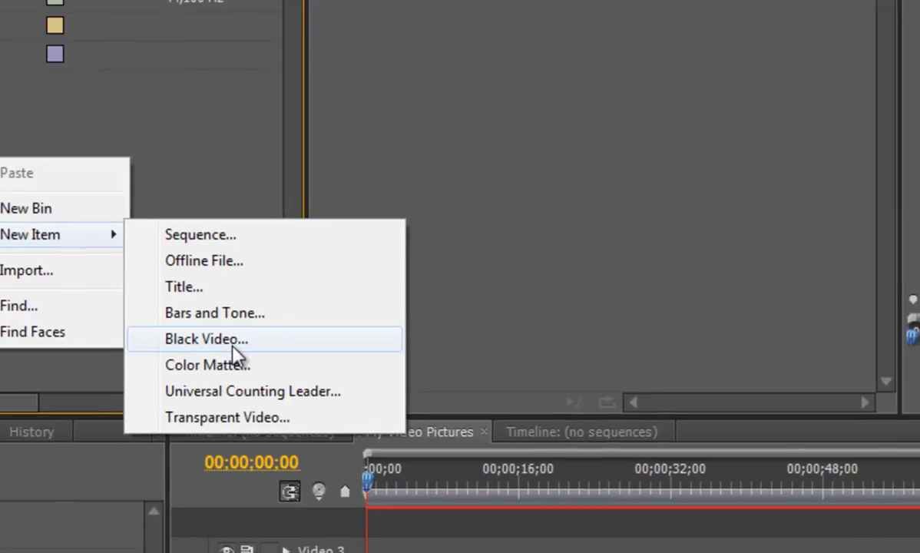
pyautogui.click(296, 350)
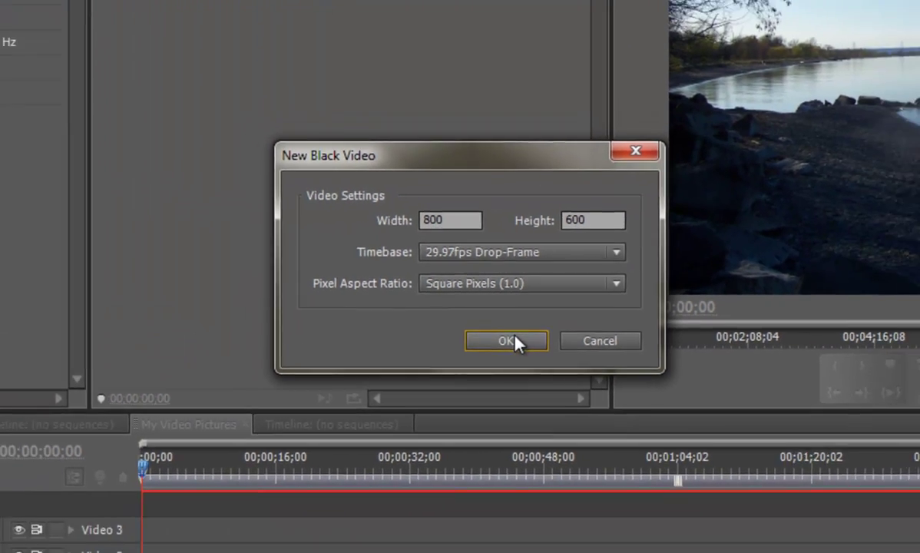
pyautogui.click(513, 347)
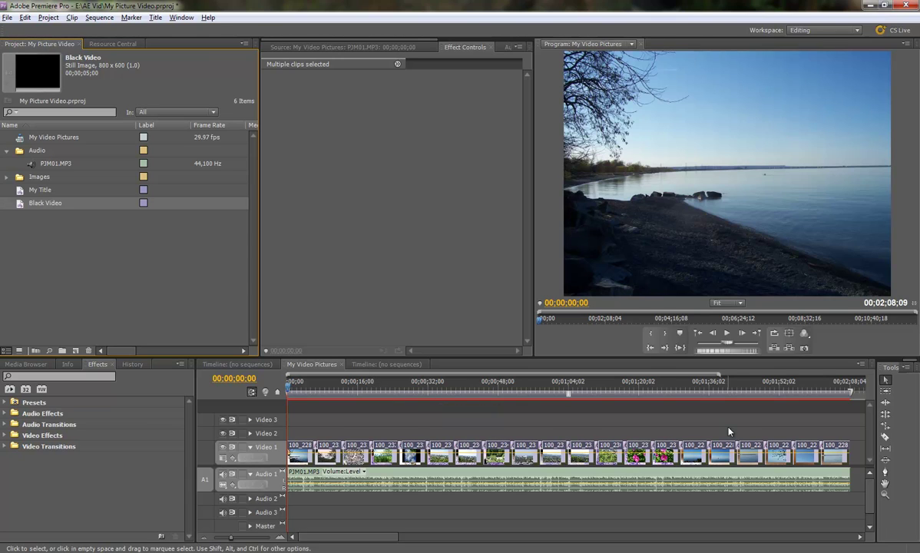
# Place Black Video at the start of Video 1 ahead of the photo clips and select it.
pyautogui.moveTo(803, 415); pyautogui.dragTo(655, 419)
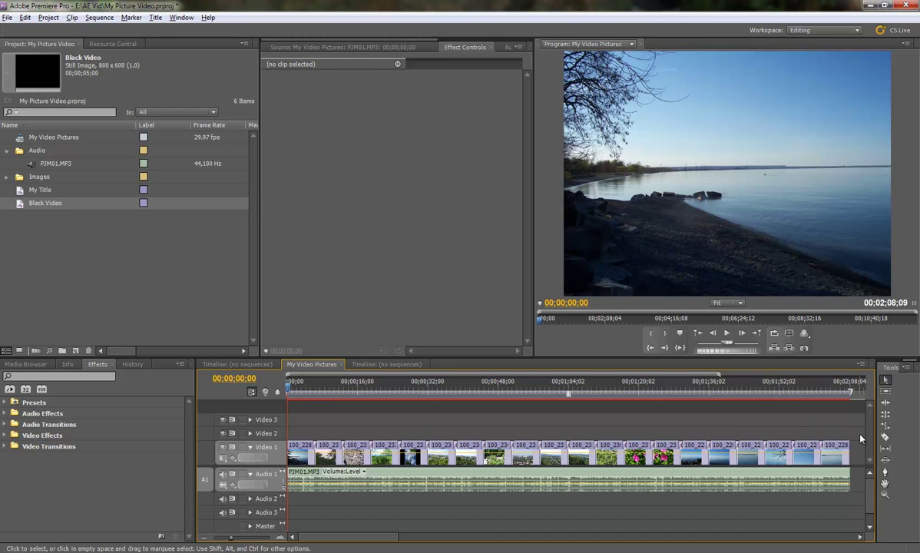
pyautogui.moveTo(805, 399); pyautogui.dragTo(400, 462)
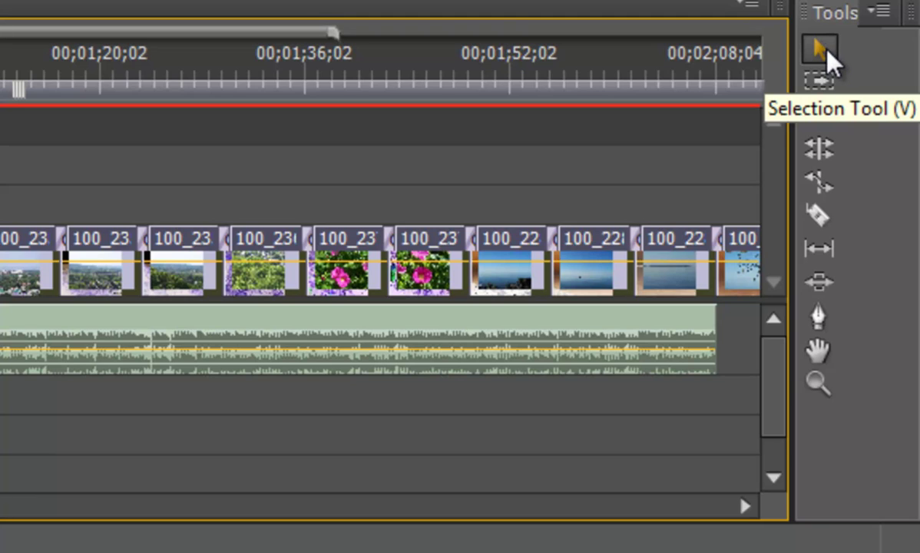
pyautogui.scroll(-1, 846, 16)
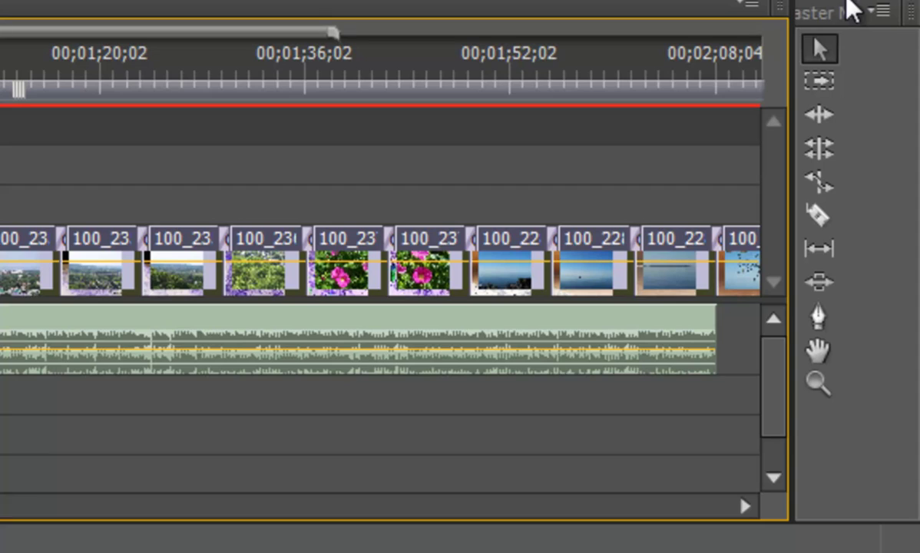
pyautogui.click(864, 77)
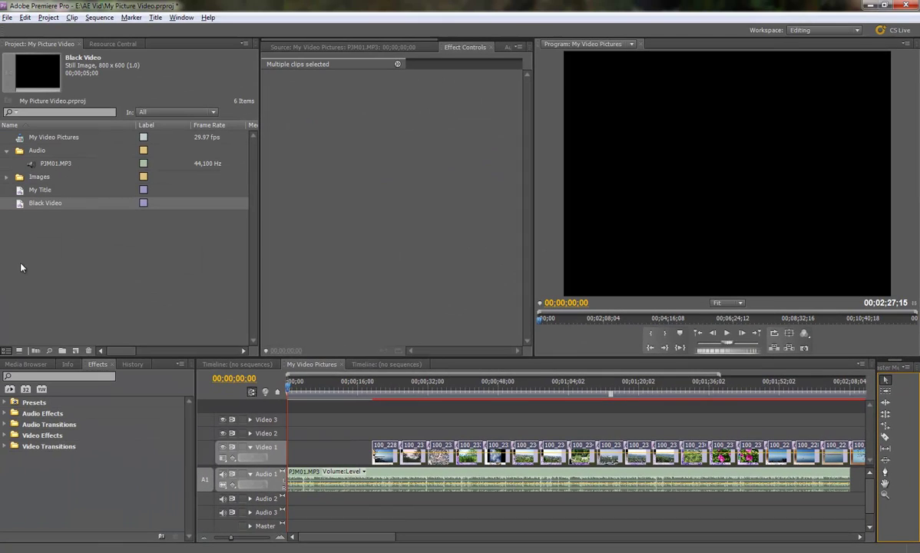
pyautogui.moveTo(19, 205); pyautogui.dragTo(292, 452)
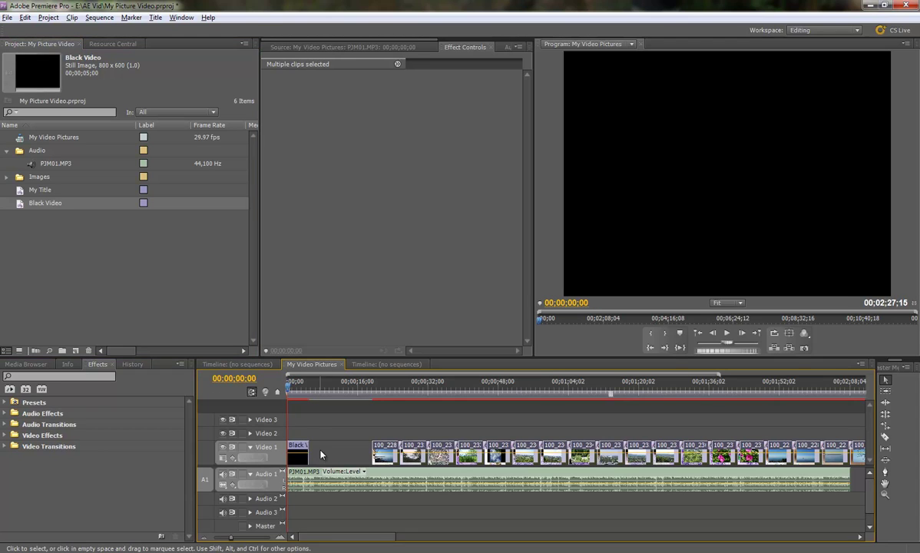
pyautogui.click(298, 456)
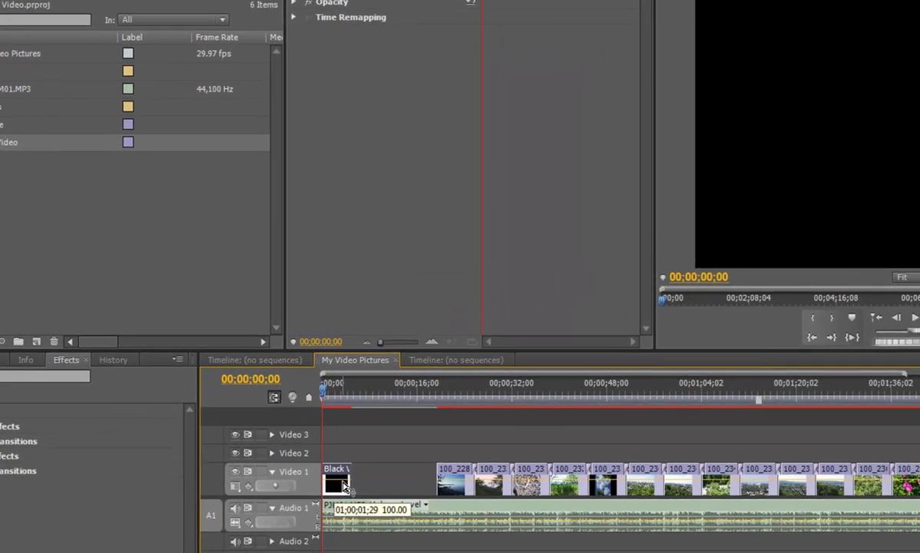
# Change the Black Video clip's duration to 00;00;03;00 in Speed/Duration.
pyautogui.rightClick(304, 458)
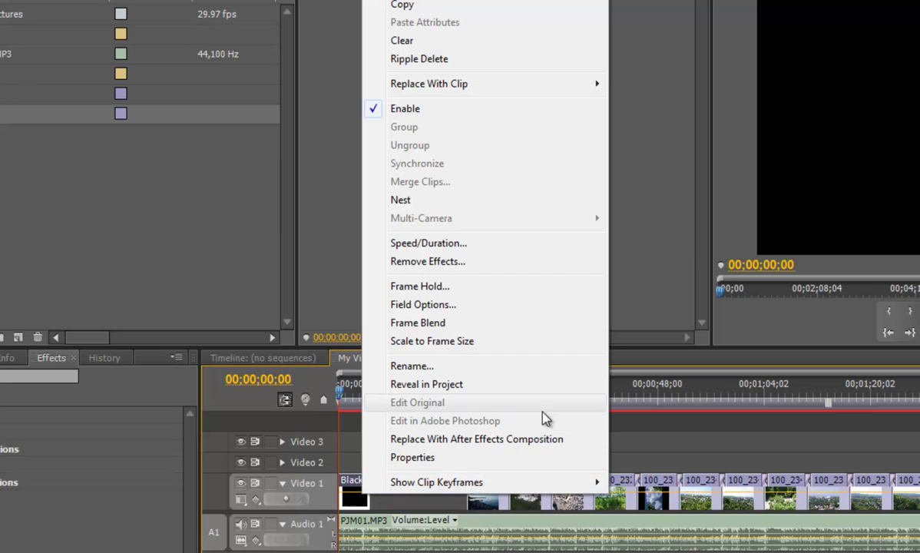
pyautogui.click(403, 244)
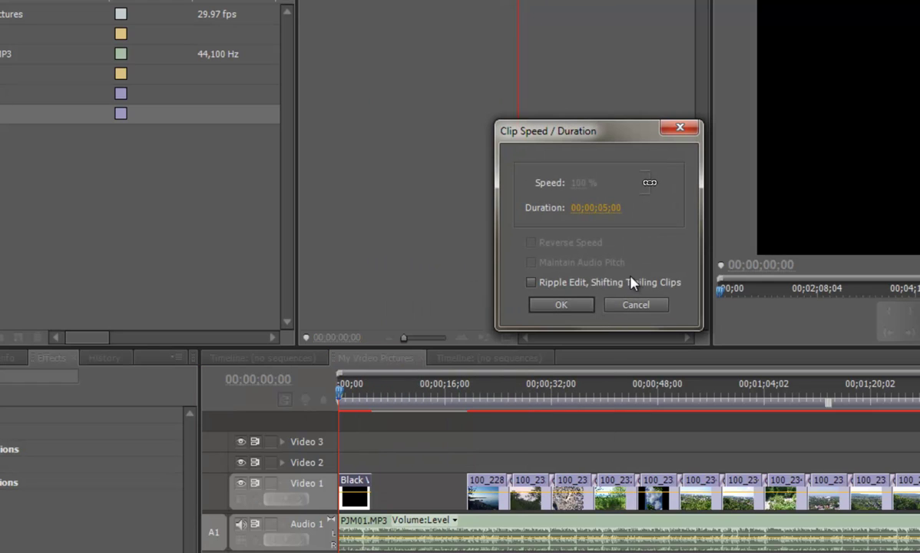
pyautogui.click(606, 208)
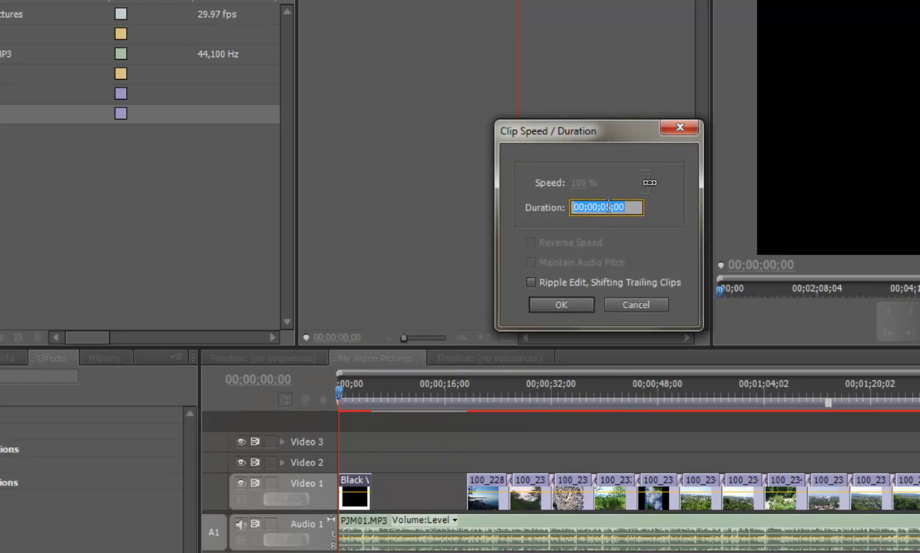
pyautogui.click(609, 205)
pyautogui.press('BackSpace')
pyautogui.write('3')
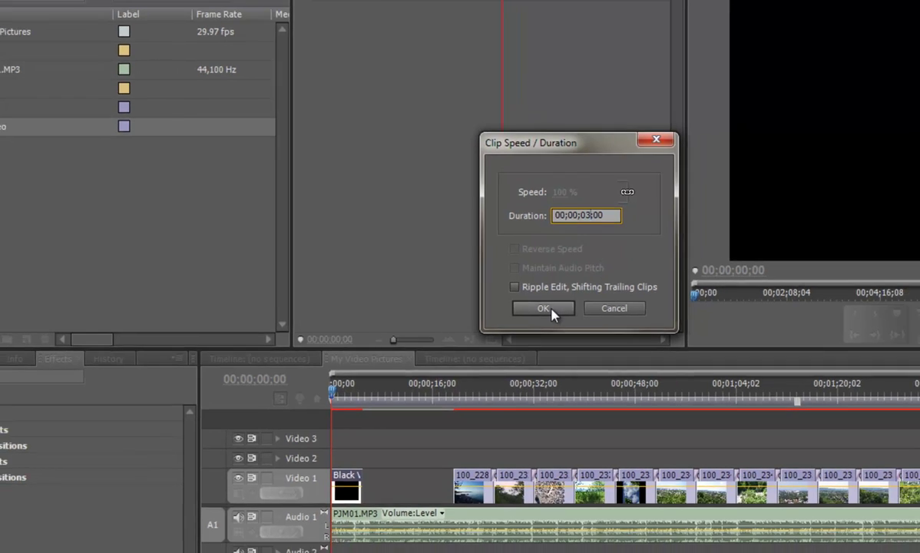
pyautogui.click(544, 308)
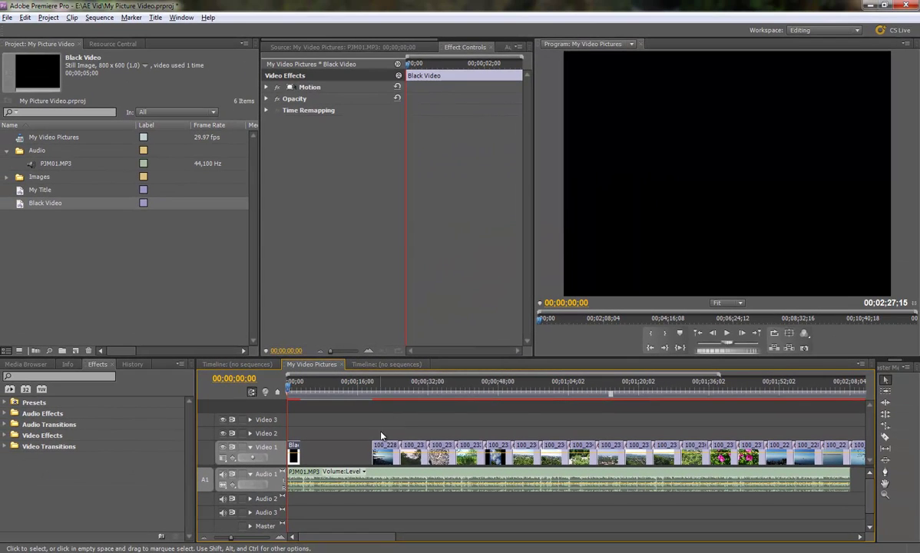
# Fit the timeline, select all photo clips on Video 1, and butt them against Black Video.
pyautogui.moveTo(344, 421); pyautogui.dragTo(781, 461)
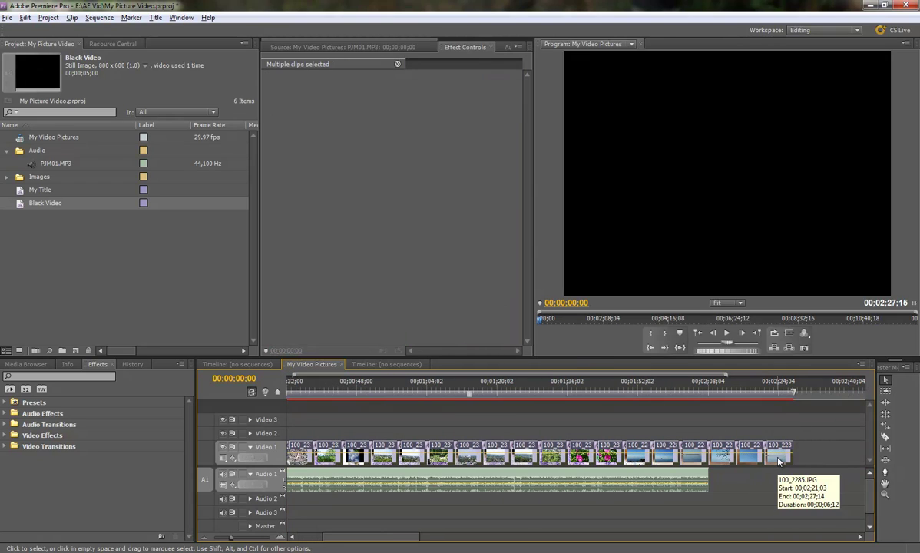
pyautogui.press('\\')
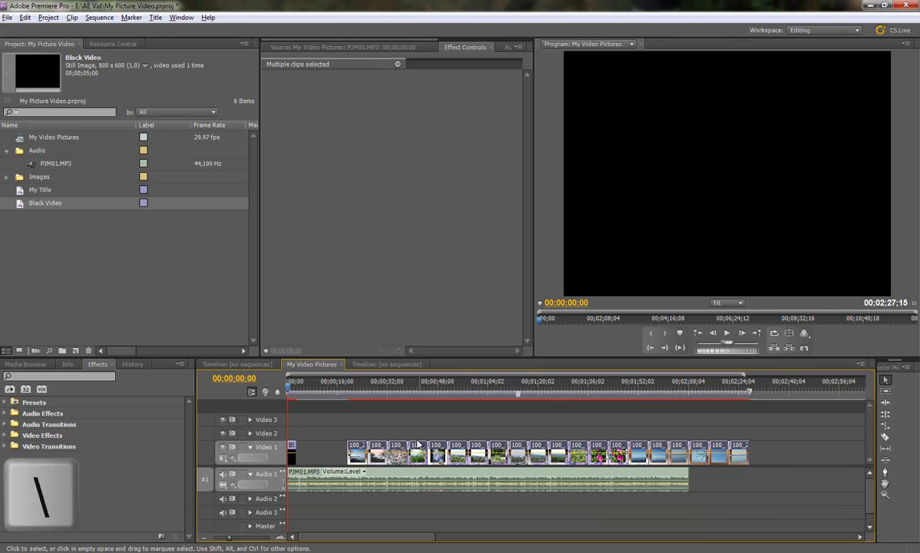
pyautogui.click(344, 428)
pyautogui.moveTo(345, 429); pyautogui.dragTo(737, 454)
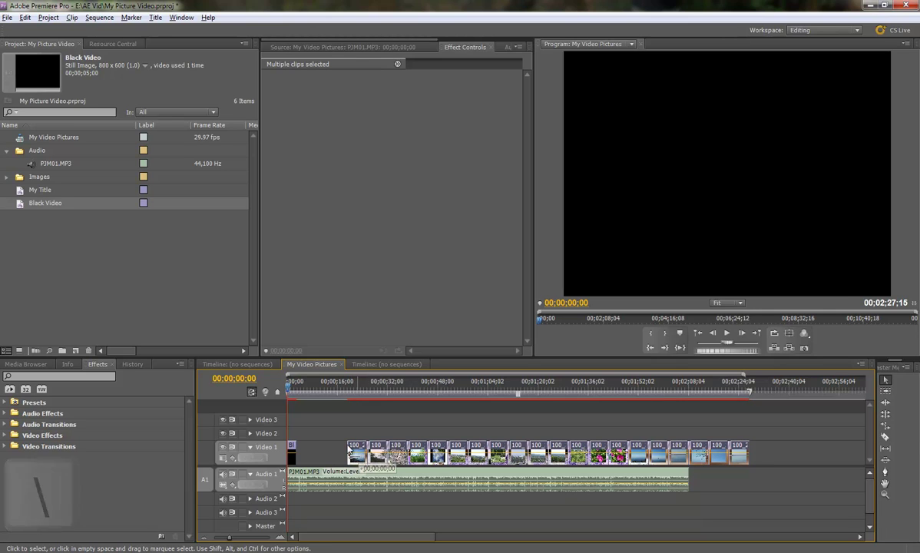
pyautogui.moveTo(350, 449)
pyautogui.mouseDown()
pyautogui.moveTo(311, 452)
pyautogui.moveTo(347, 446)
pyautogui.mouseUp()
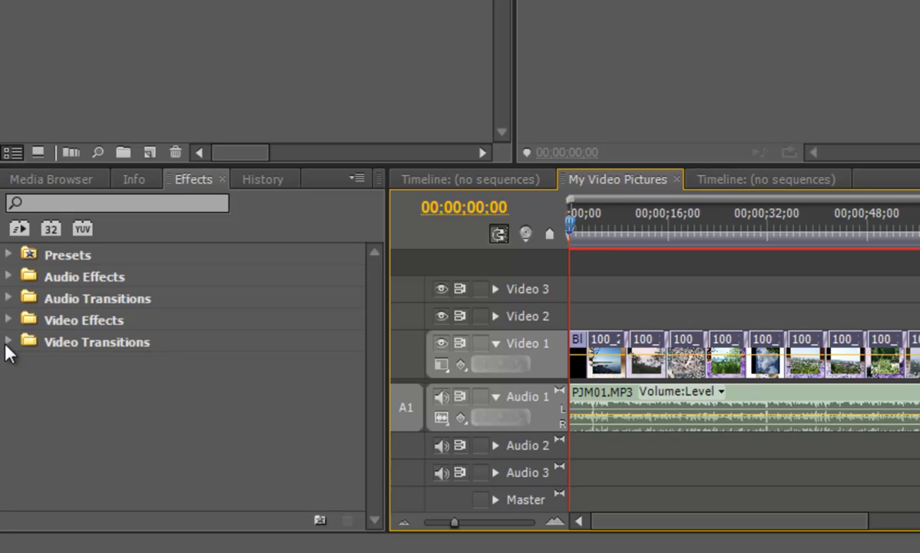
# Find and select Cross Dissolve under Video Transitions > Dissolve in the Effects panel.
pyautogui.click(7, 342)
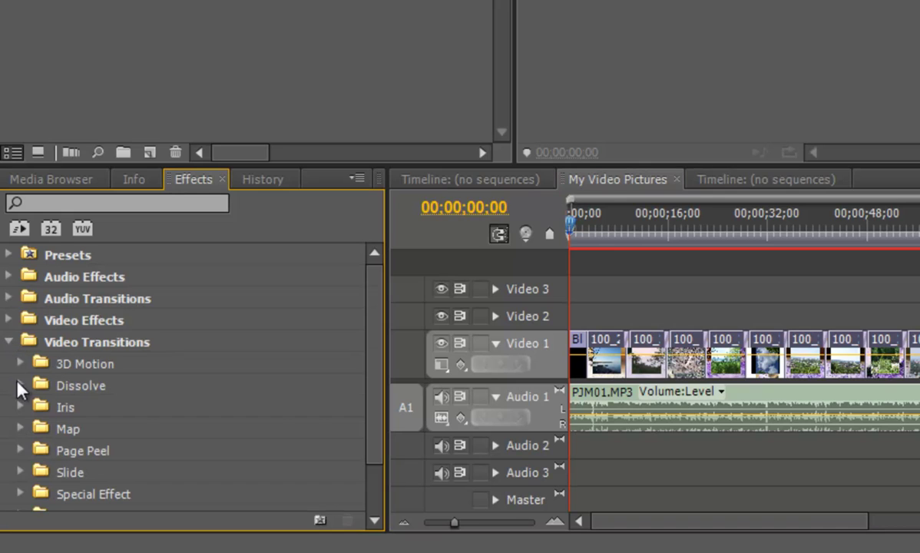
pyautogui.click(20, 385)
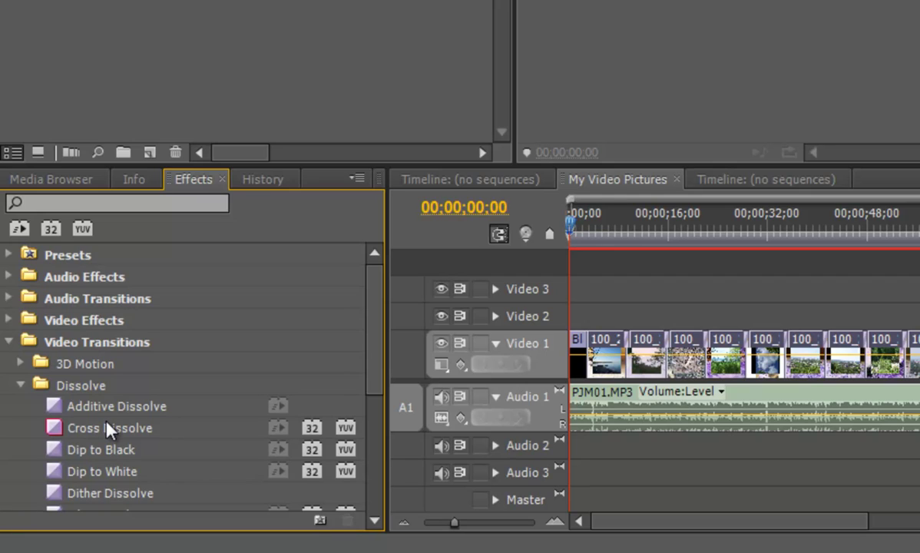
pyautogui.click(150, 428)
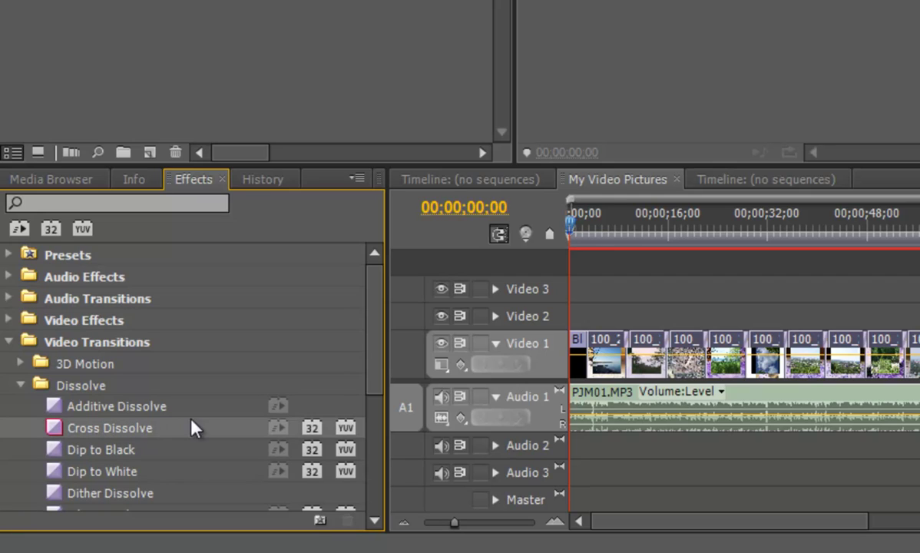
pyautogui.click(107, 412)
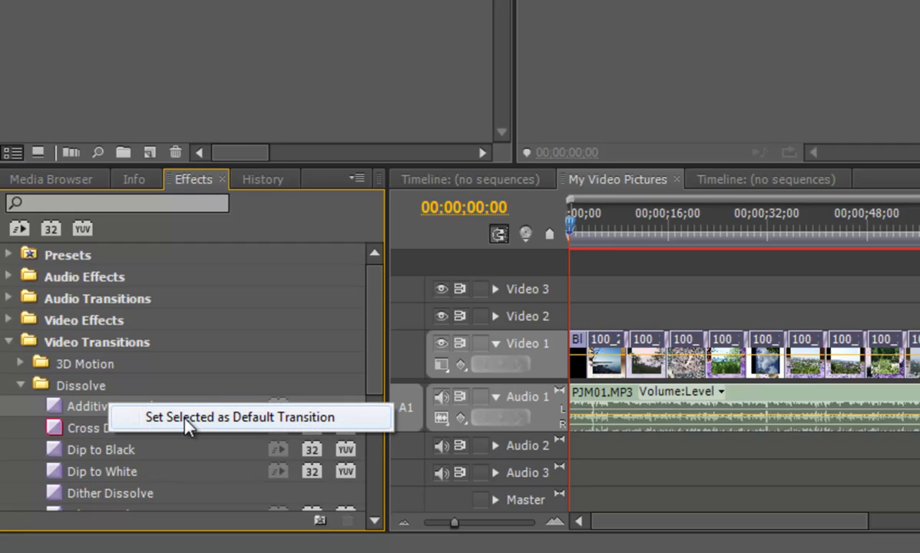
pyautogui.click(73, 428)
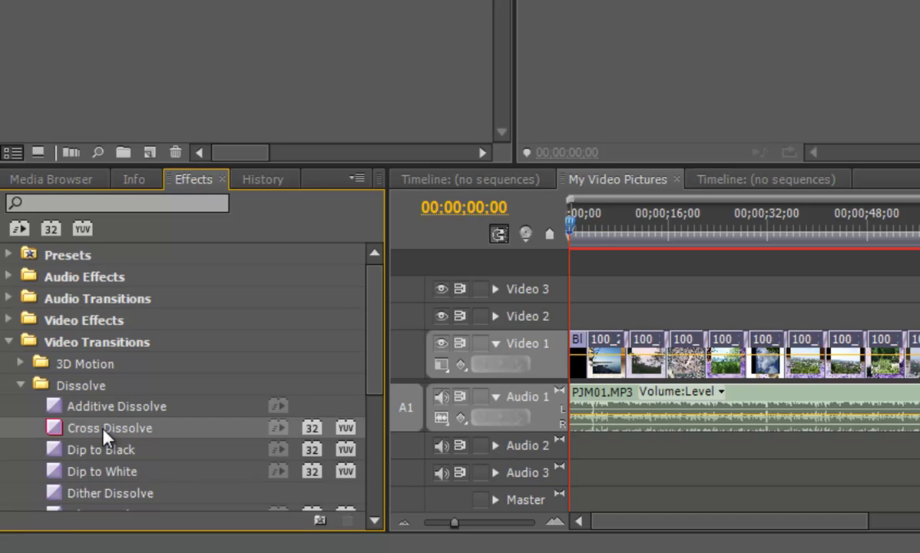
# Zoom in near the first edit and drop Cross Dissolve between Black Video and 100_2286.JPG.
pyautogui.click(585, 229)
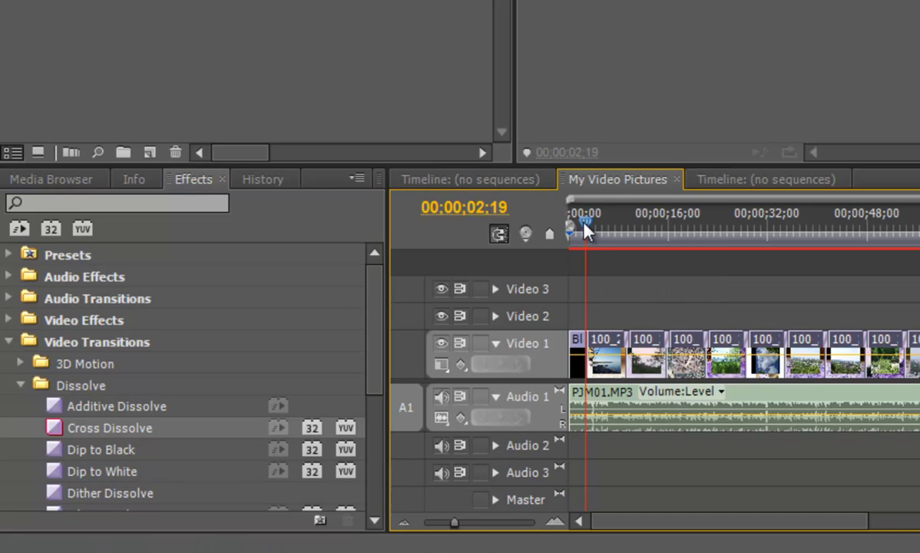
pyautogui.press('=')
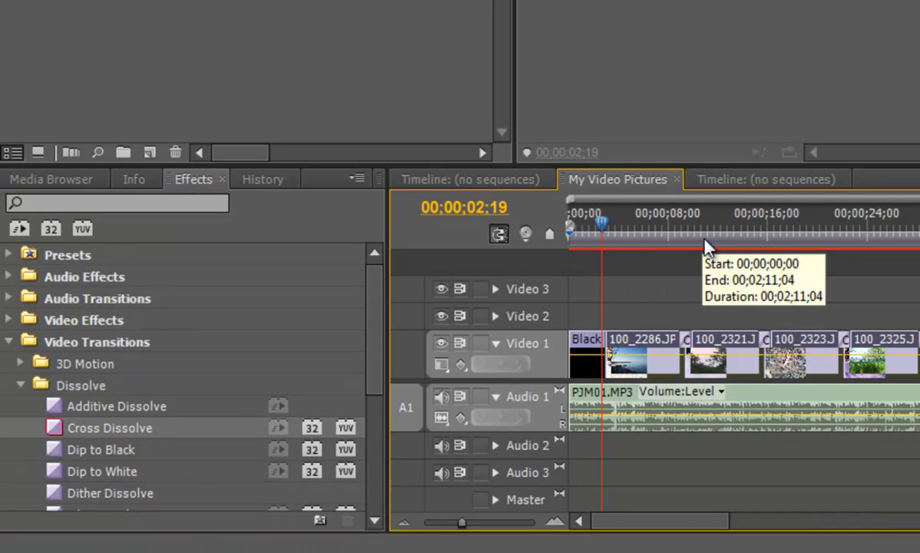
pyautogui.press('=')
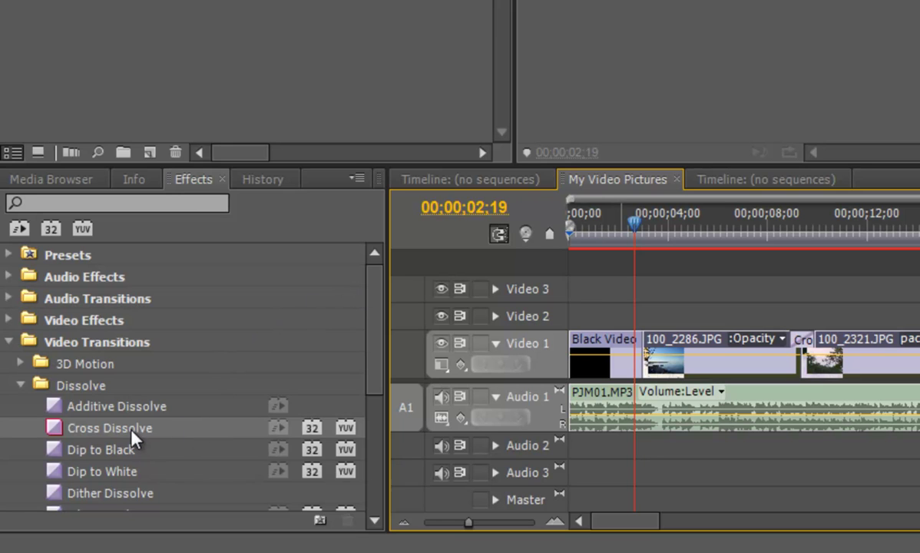
pyautogui.moveTo(132, 432); pyautogui.dragTo(646, 347)
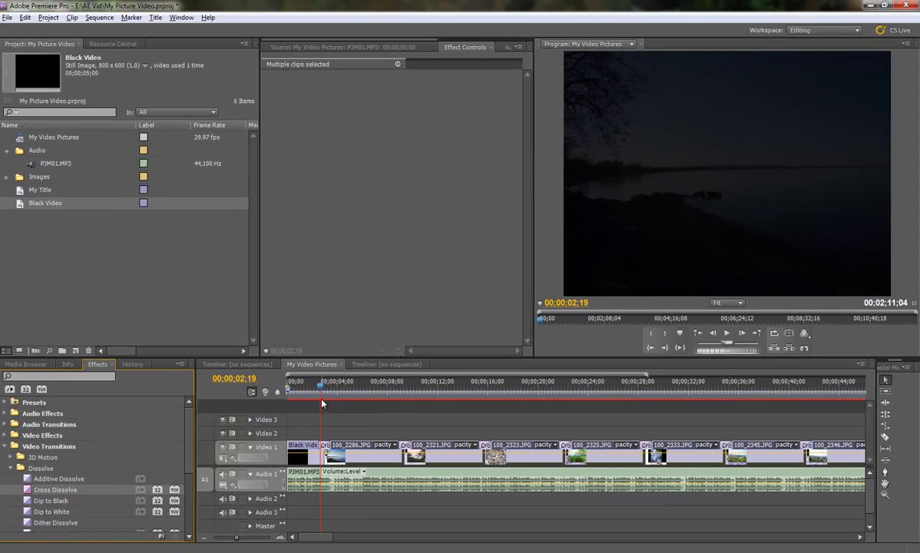
# Place My Title at the start of Video 2, trim it to 3 seconds, and rewind.
pyautogui.moveTo(305, 386)
pyautogui.mouseDown()
pyautogui.moveTo(336, 386)
pyautogui.moveTo(323, 386)
pyautogui.mouseUp()
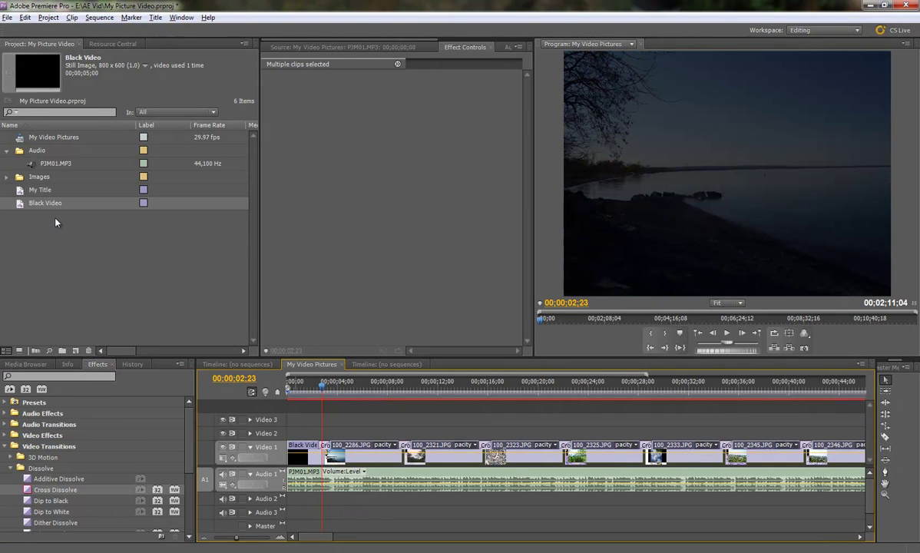
pyautogui.click(21, 191)
pyautogui.moveTo(21, 191); pyautogui.dragTo(294, 434)
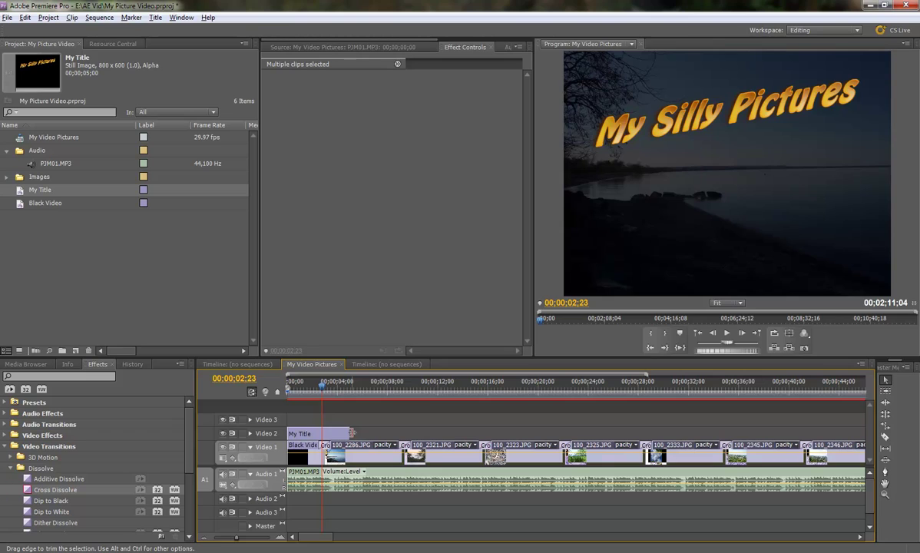
pyautogui.moveTo(352, 434); pyautogui.dragTo(324, 435)
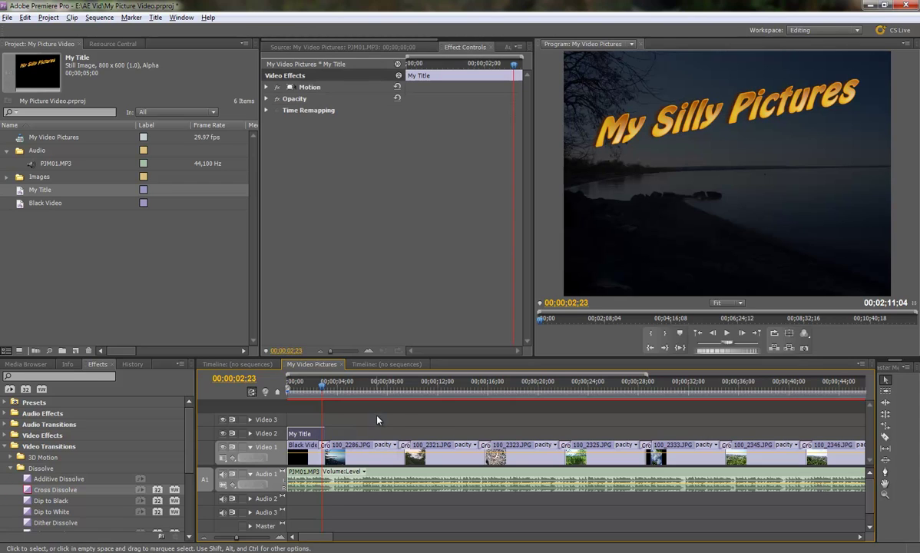
pyautogui.moveTo(323, 390); pyautogui.dragTo(288, 387)
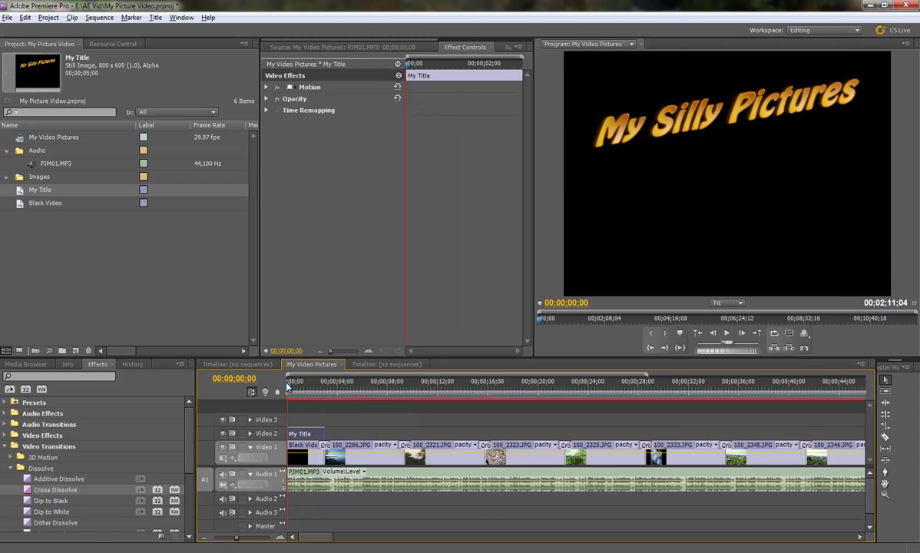
pyautogui.press('space')
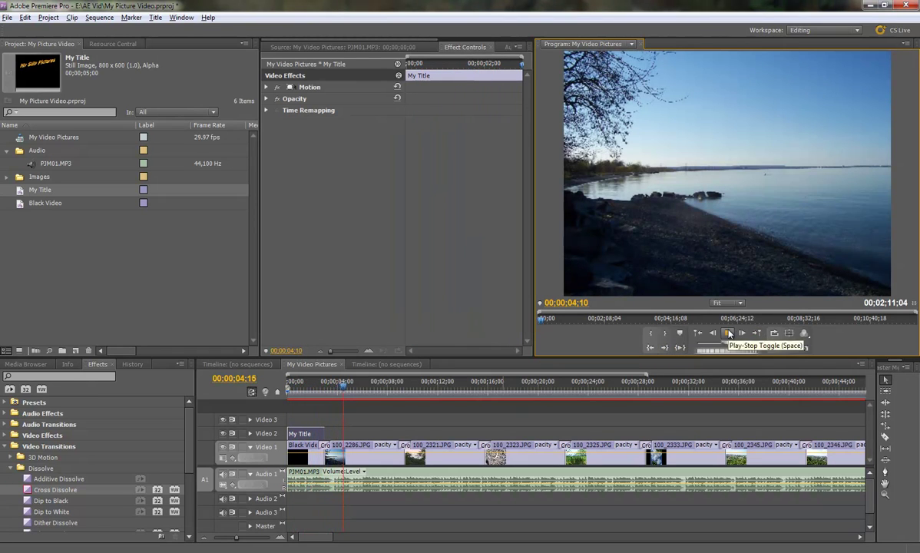
pyautogui.click(727, 333)
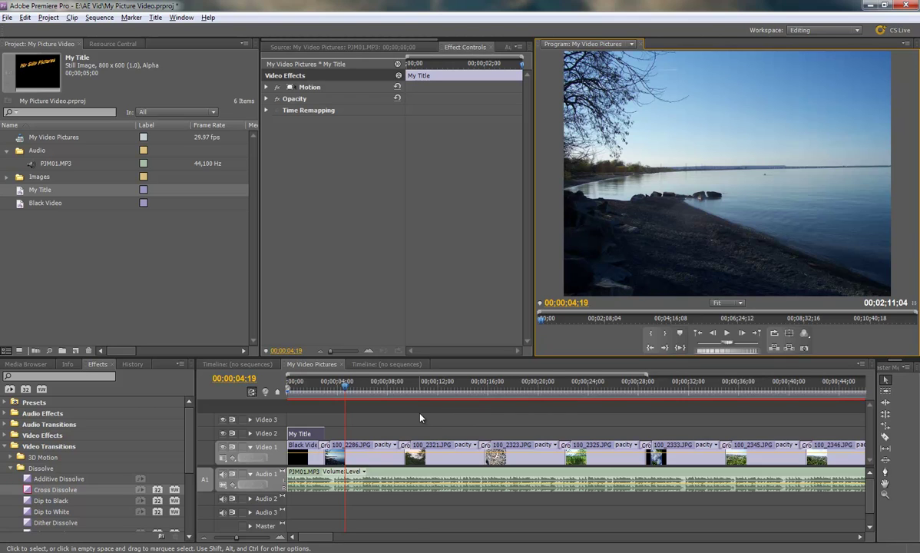
pyautogui.press('-')
pyautogui.press('-')
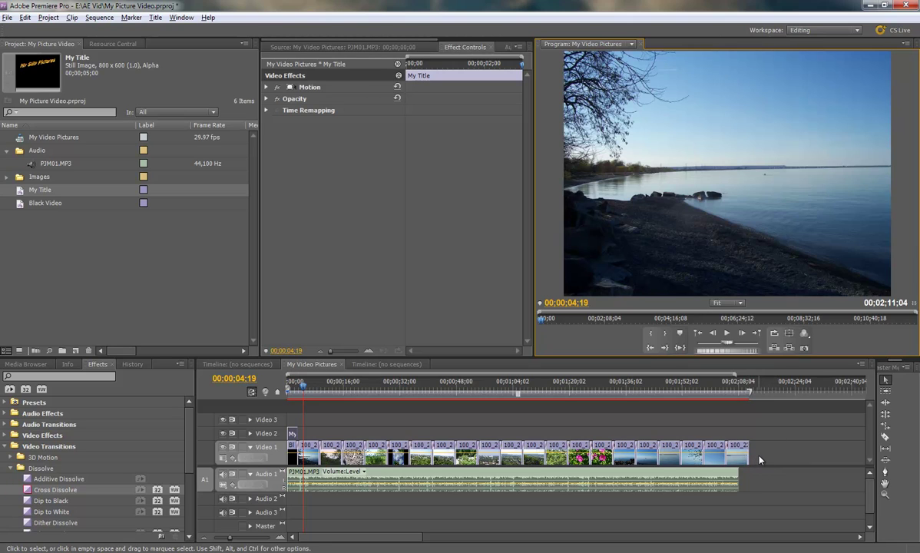
# Replace the last photo 100_2285.JPG with Black Video, joined by a Cross Dissolve.
pyautogui.click(739, 454)
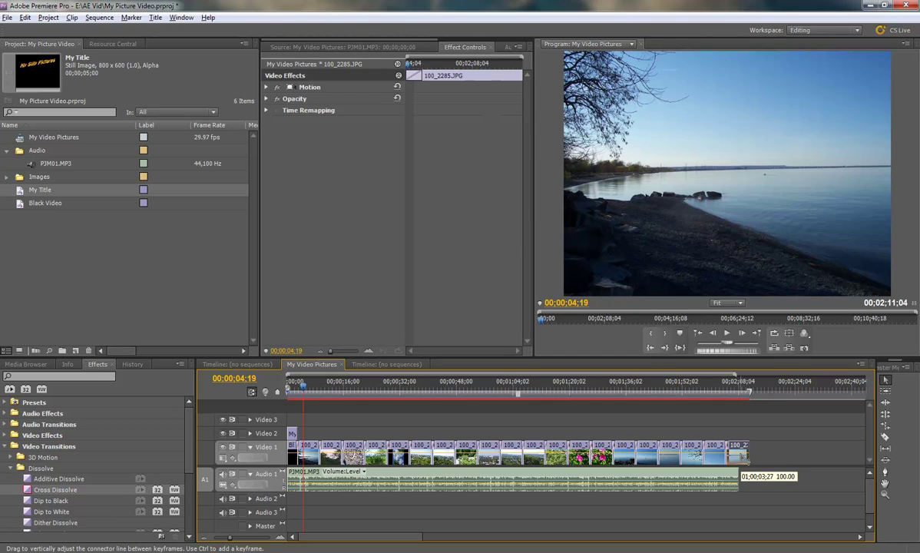
pyautogui.press('Delete')
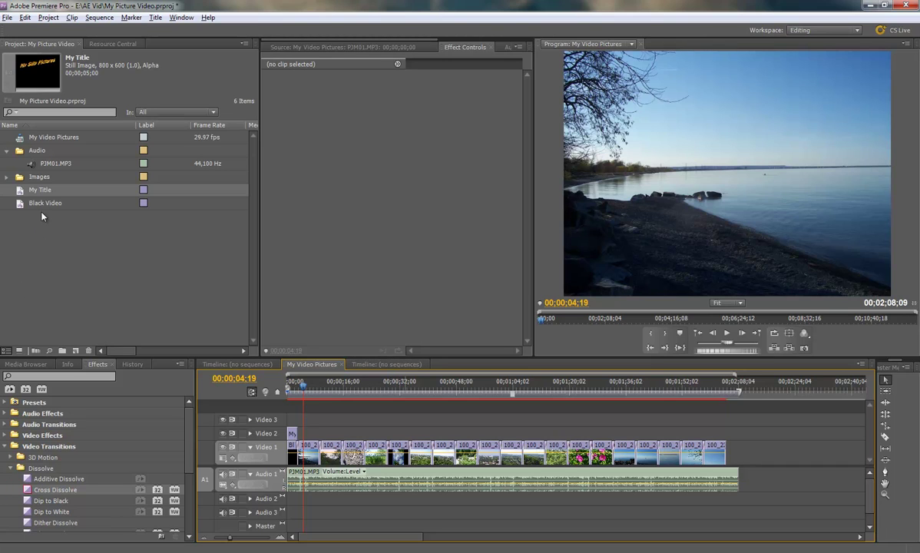
pyautogui.moveTo(33, 203); pyautogui.dragTo(737, 454)
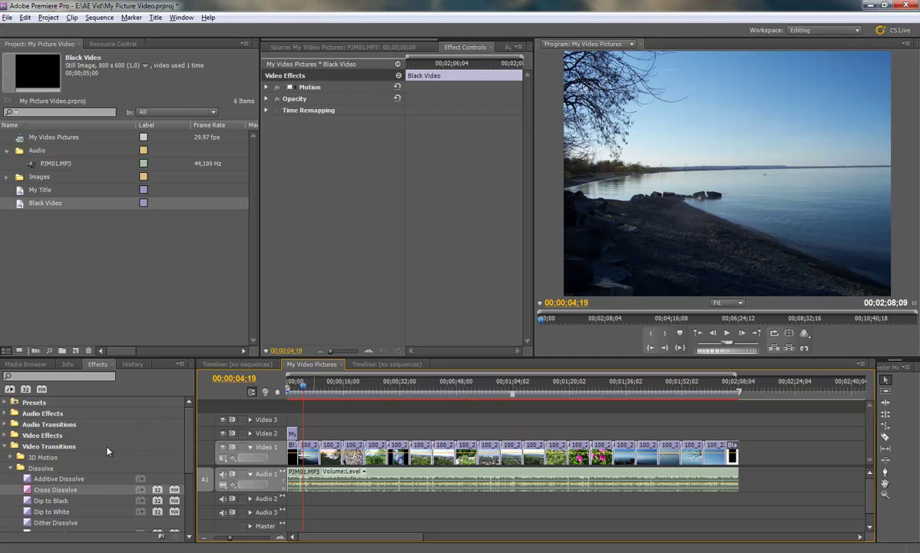
pyautogui.moveTo(57, 490); pyautogui.dragTo(680, 447)
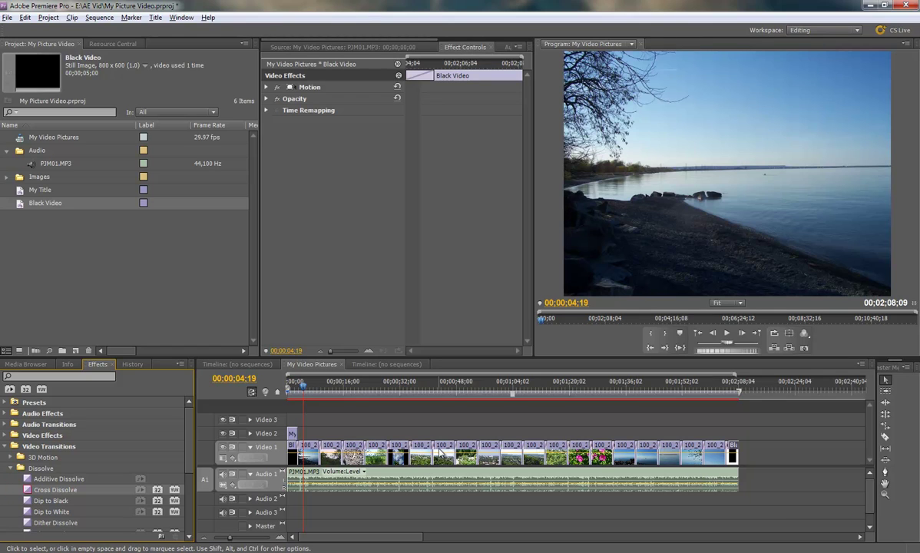
# Extend the first Cross Dissolve into 100_2286.JPG to 00;00;01;04 in Effect Controls.
pyautogui.press('=')
pyautogui.press('=')
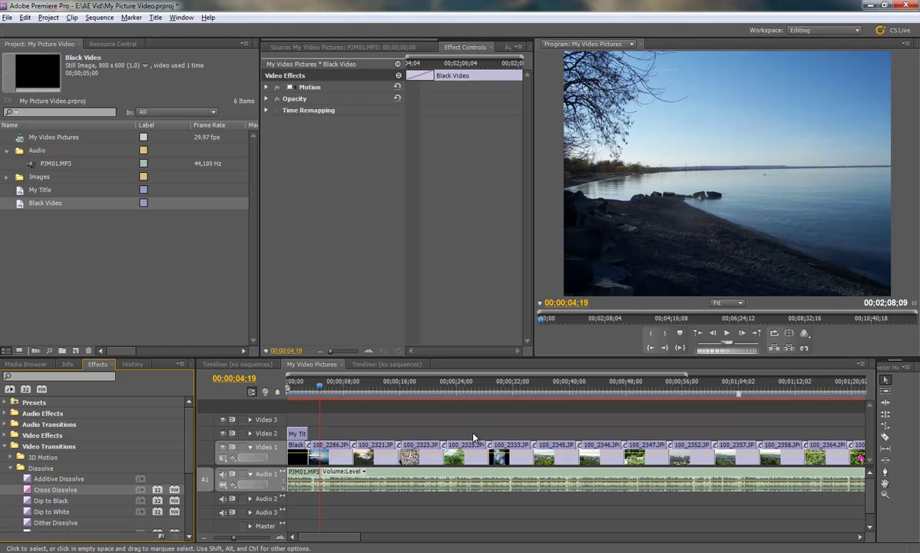
pyautogui.press('=')
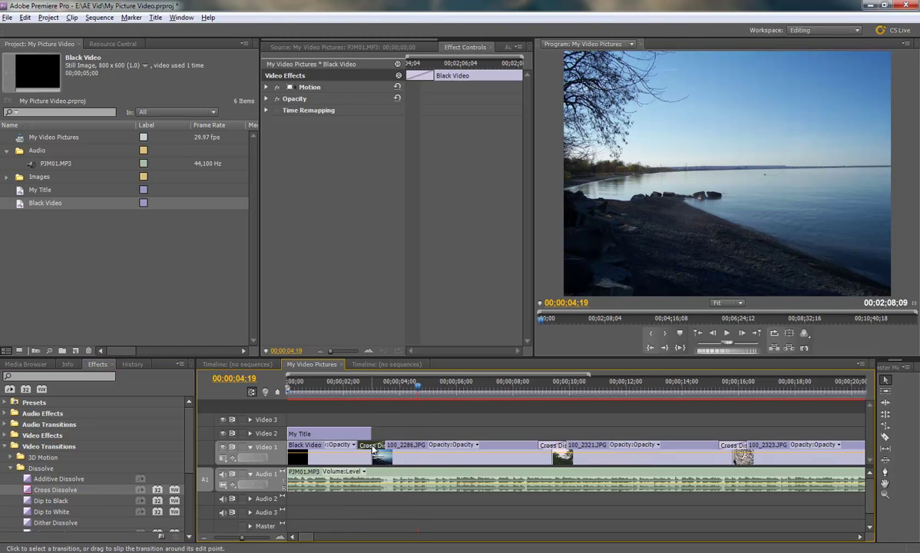
pyautogui.click(374, 447)
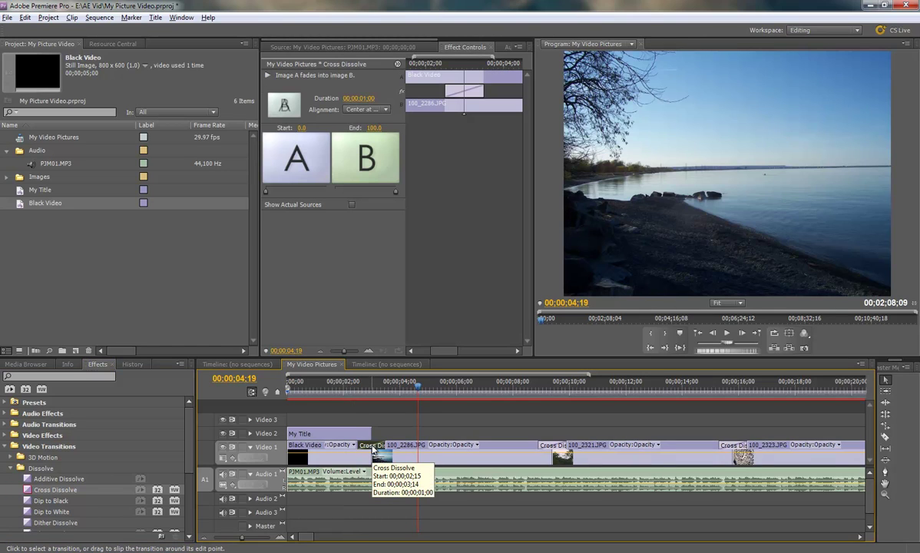
pyautogui.click(462, 46)
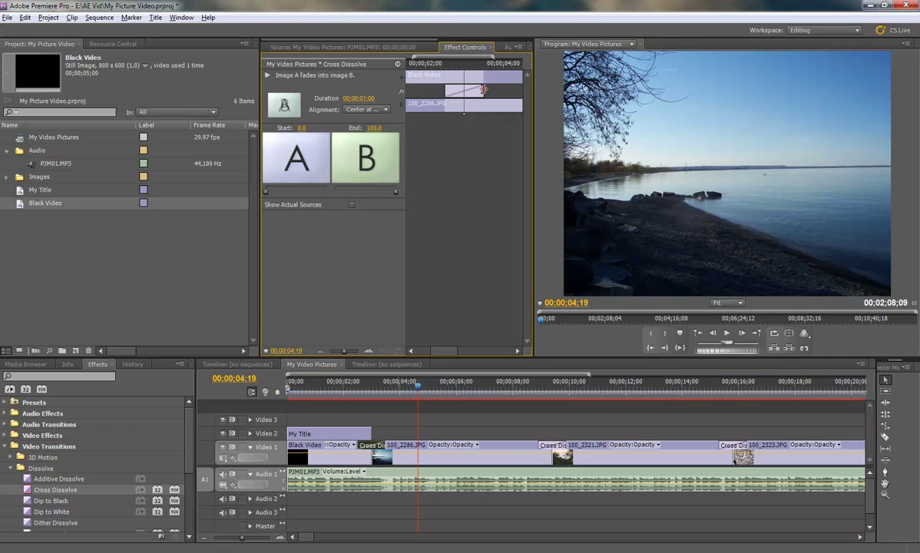
pyautogui.moveTo(483, 90)
pyautogui.mouseDown()
pyautogui.moveTo(492, 90)
pyautogui.moveTo(430, 91)
pyautogui.moveTo(466, 92)
pyautogui.mouseUp()
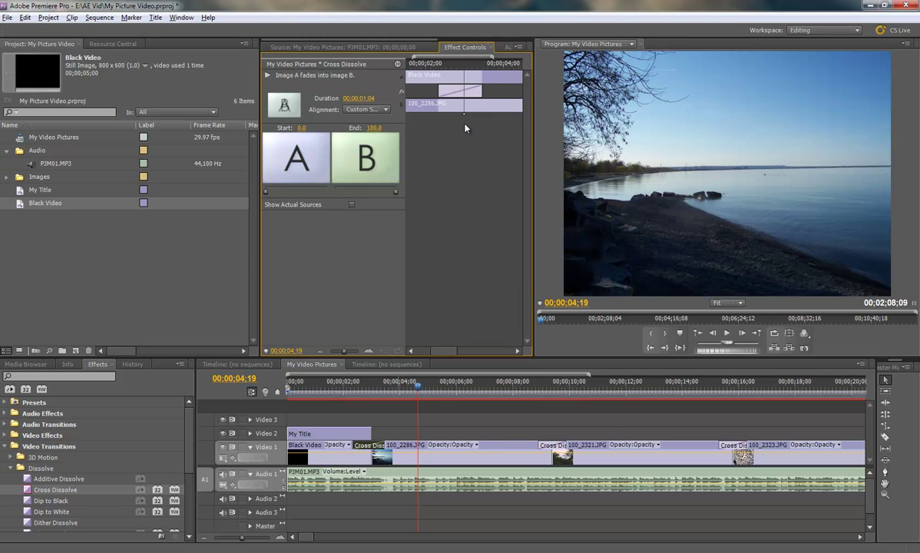
pyautogui.click(389, 46)
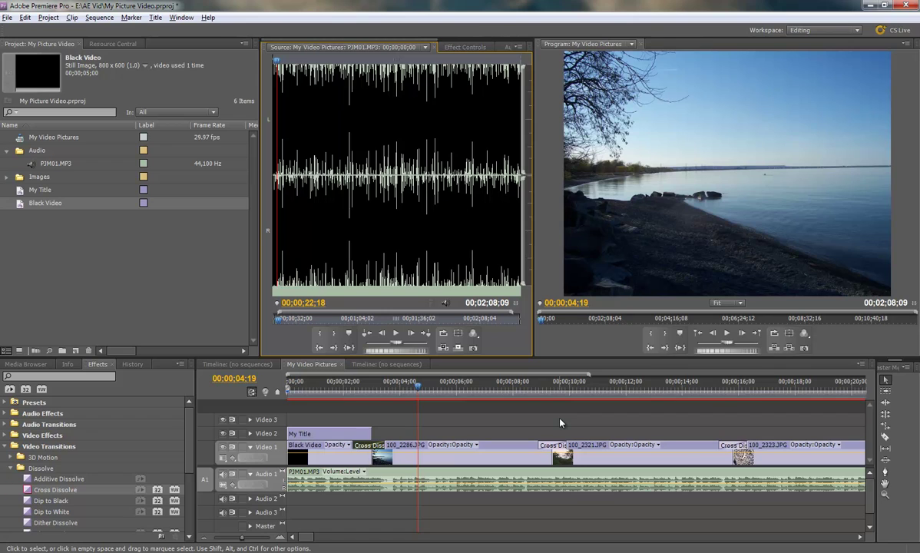
# With the playhead at the sequence end, create a new title named 'Goodbye'.
pyautogui.press('\\')
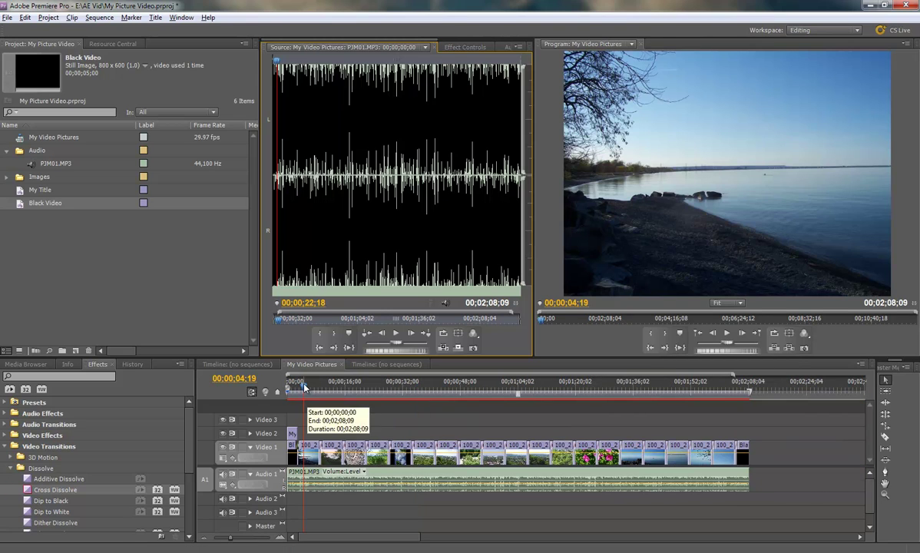
pyautogui.moveTo(316, 389); pyautogui.dragTo(749, 389)
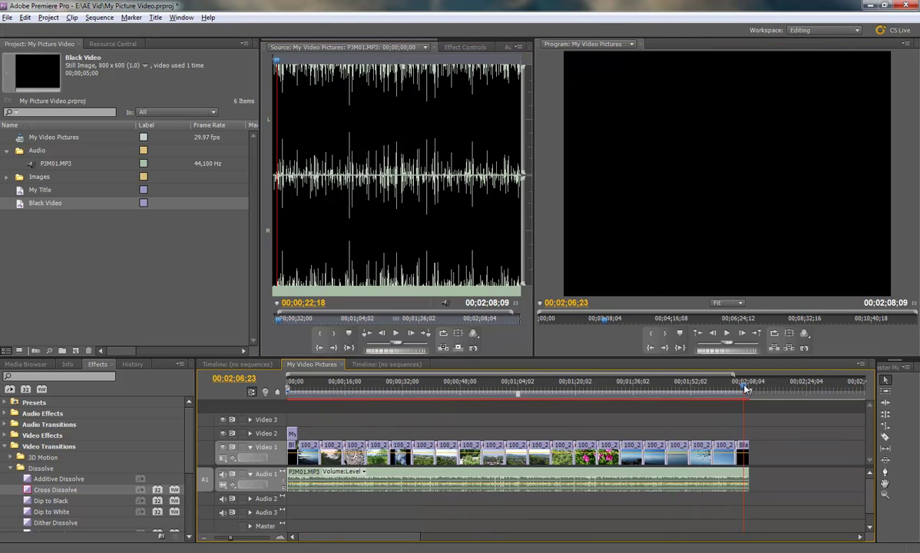
pyautogui.rightClick(107, 251)
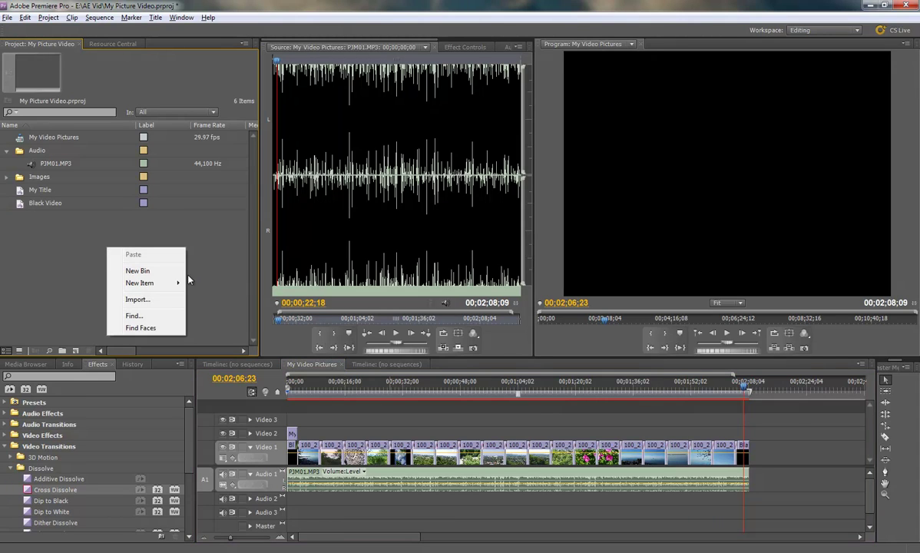
pyautogui.moveTo(172, 289)
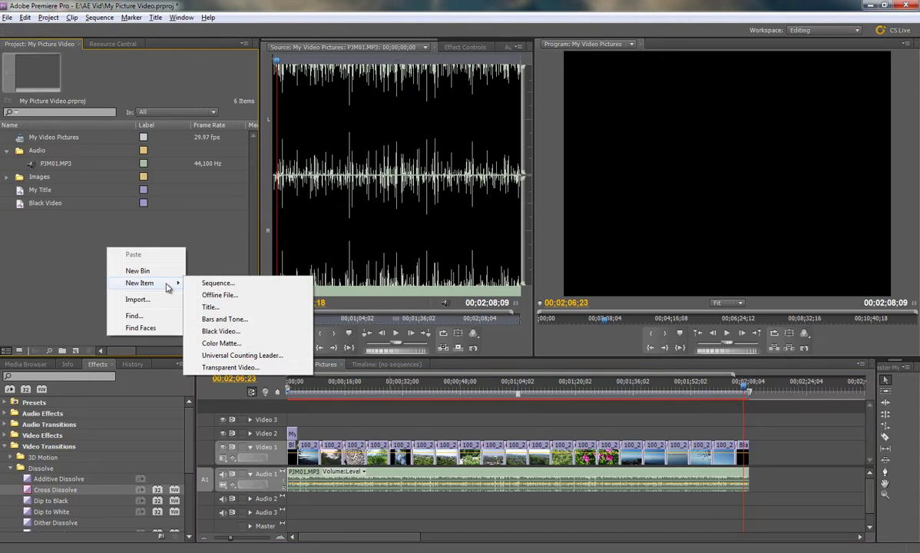
pyautogui.click(225, 307)
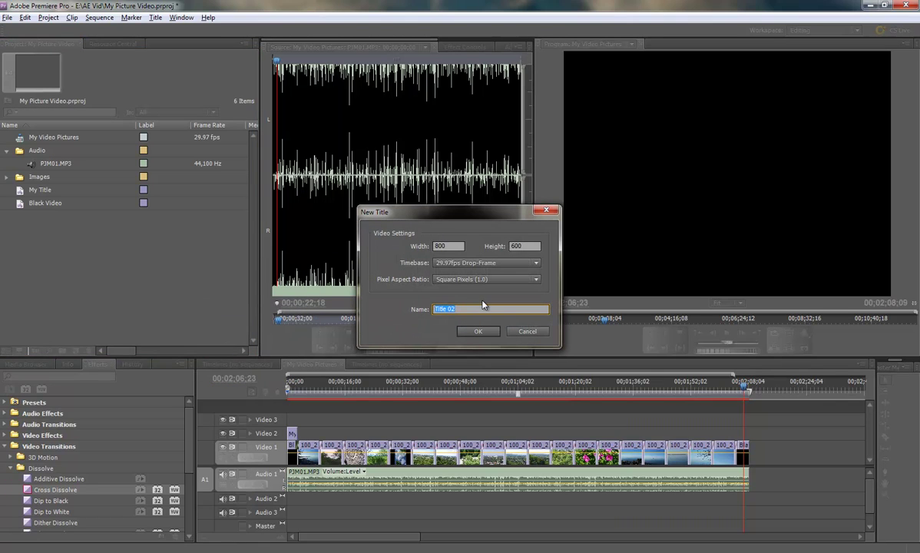
pyautogui.write('Goodbye')
pyautogui.click(477, 331)
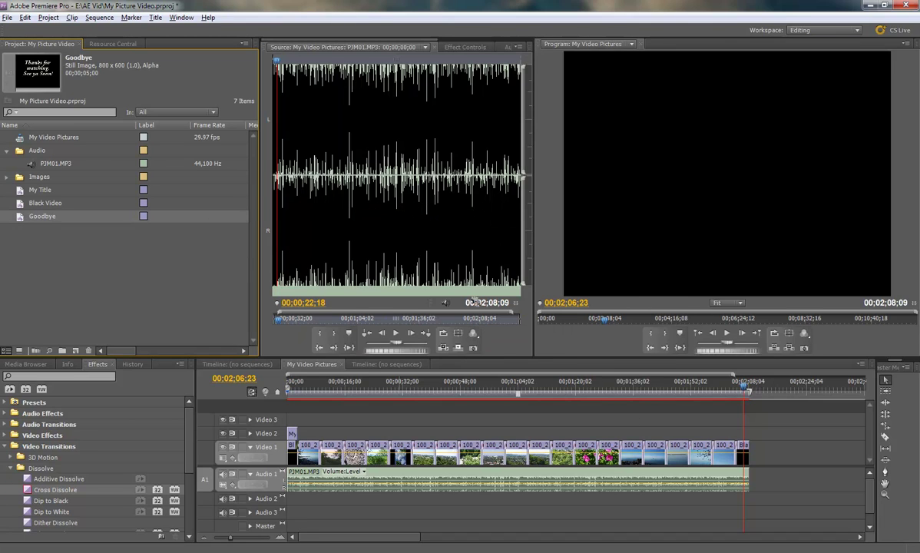
# Put Goodbye on Video 2 at the sequence end and extend the Black Video beneath it.
pyautogui.moveTo(476, 302); pyautogui.dragTo(744, 435)
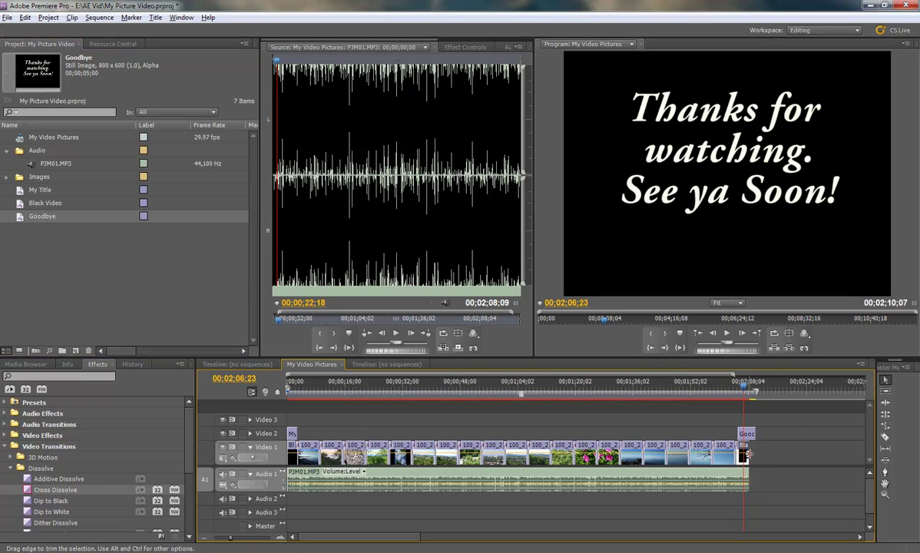
pyautogui.moveTo(747, 454); pyautogui.dragTo(756, 454)
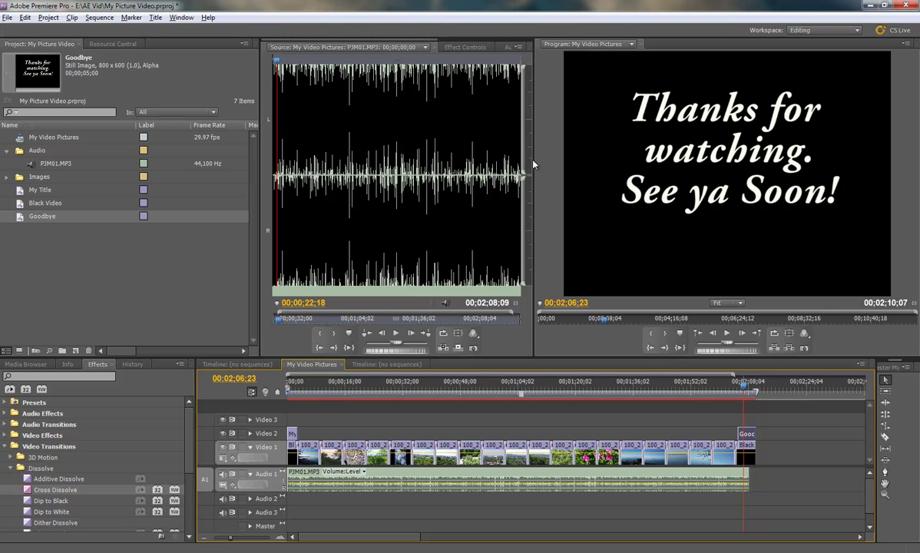
# At 25% Program zoom, drag the Goodbye title below the frame to Position 400, 904.
pyautogui.click(444, 45)
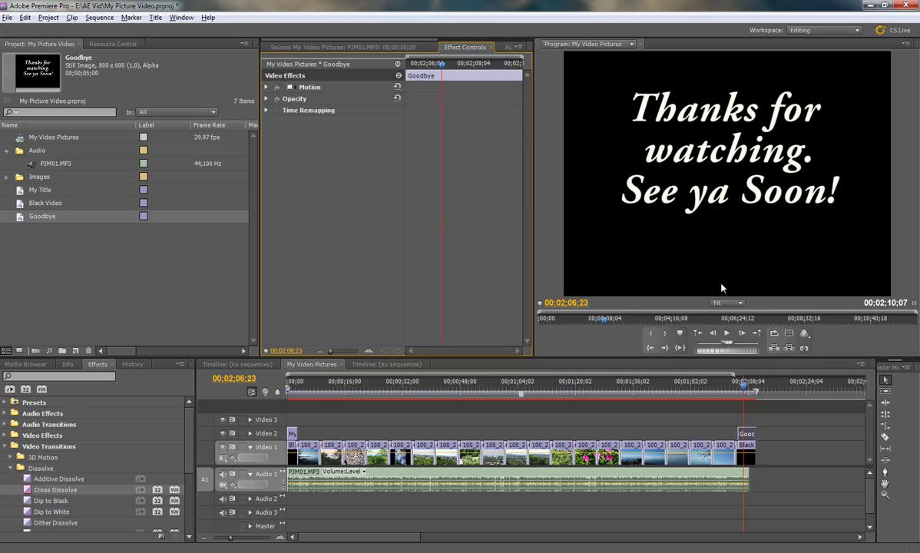
pyautogui.click(726, 303)
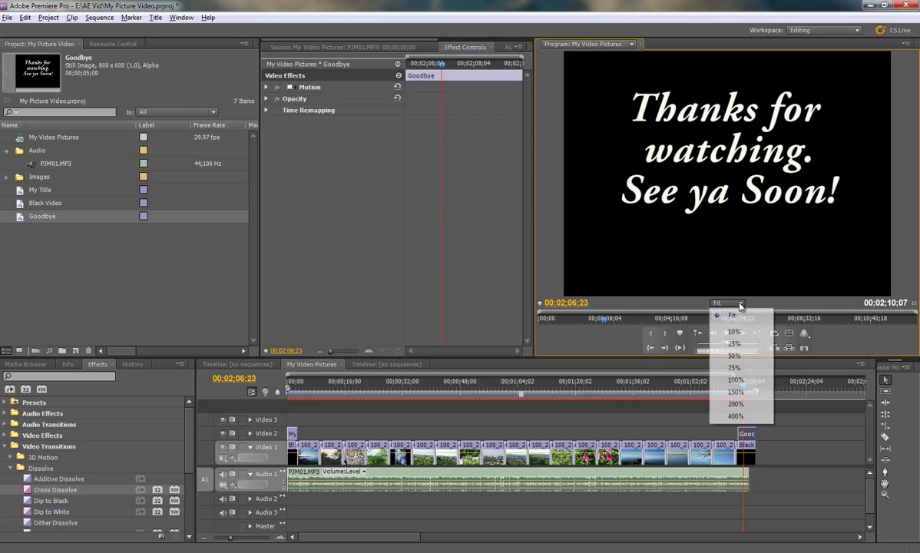
pyautogui.click(735, 345)
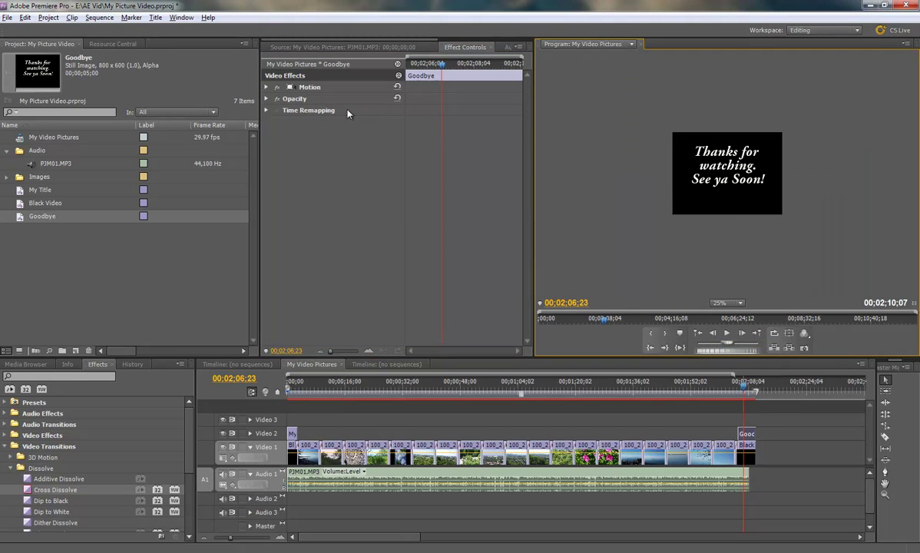
pyautogui.click(266, 87)
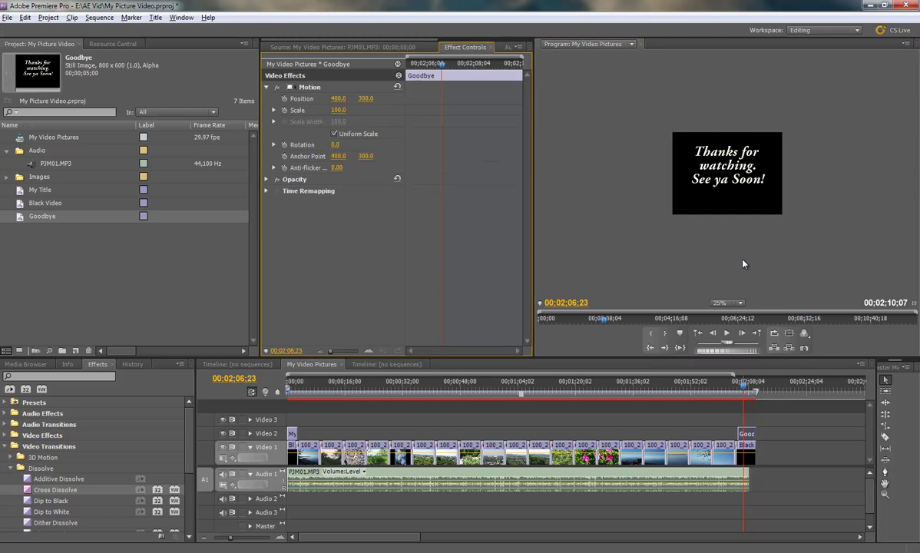
pyautogui.click(733, 175)
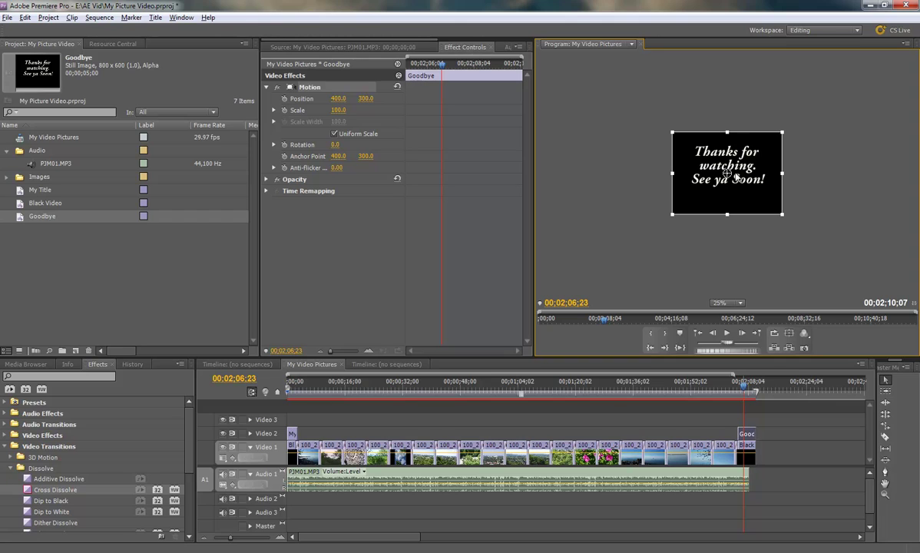
pyautogui.moveTo(733, 158); pyautogui.dragTo(734, 245)
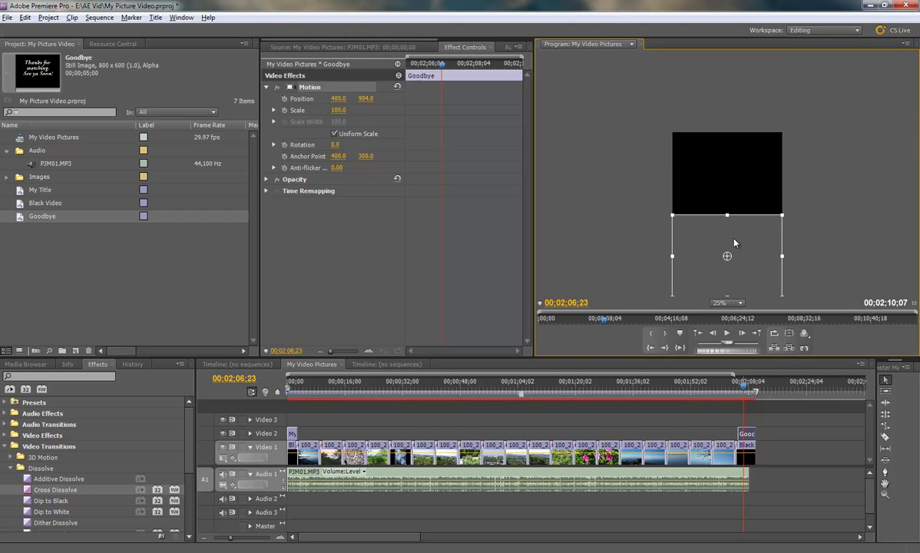
pyautogui.moveTo(745, 391); pyautogui.dragTo(741, 393)
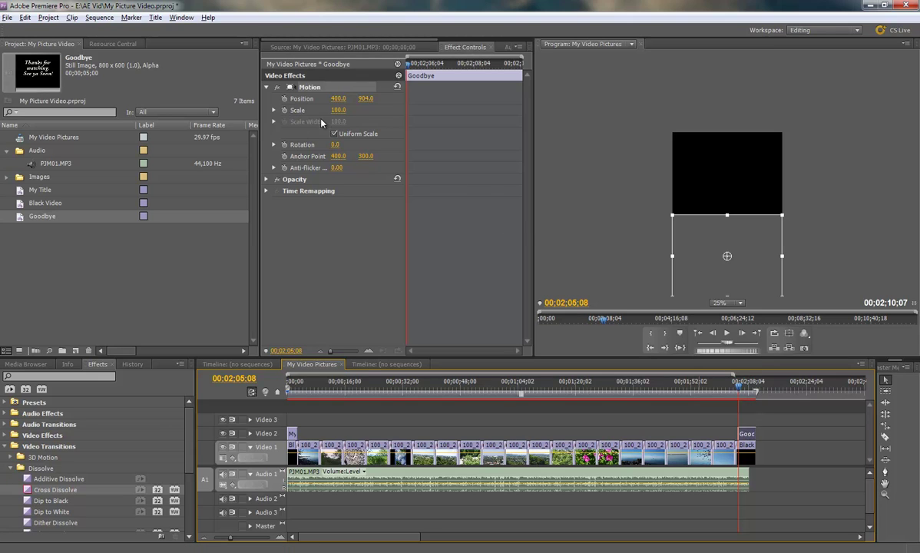
# Keyframe the Goodbye title's Position so it rises into frame at 404, 304.
pyautogui.click(285, 99)
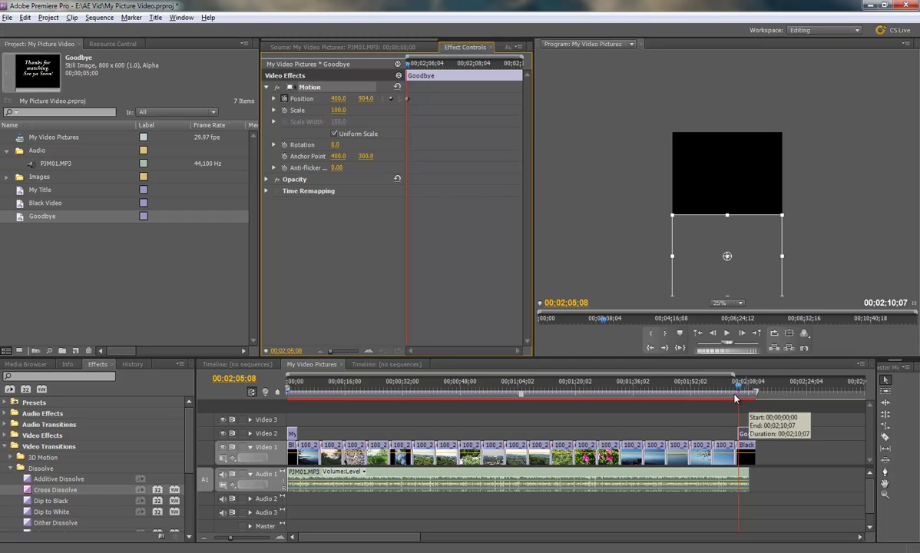
pyautogui.moveTo(742, 390); pyautogui.dragTo(755, 390)
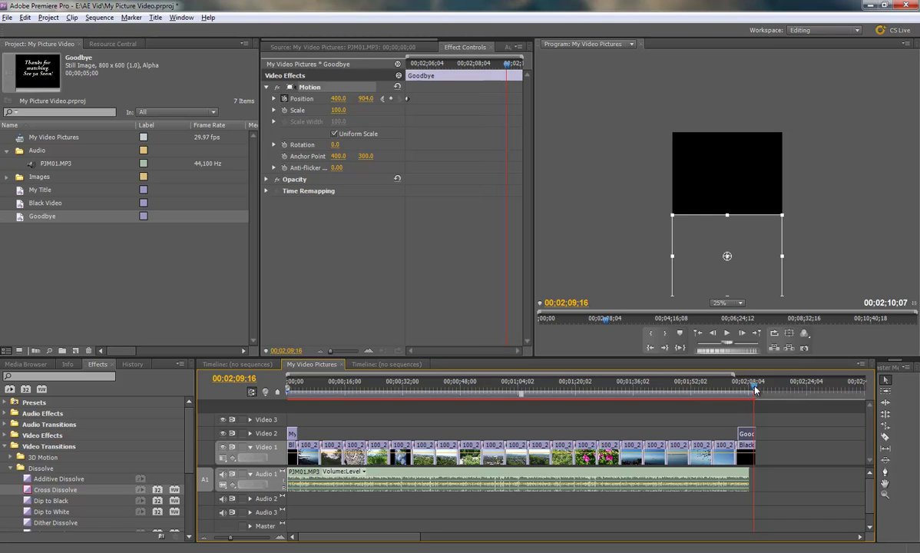
pyautogui.click(391, 100)
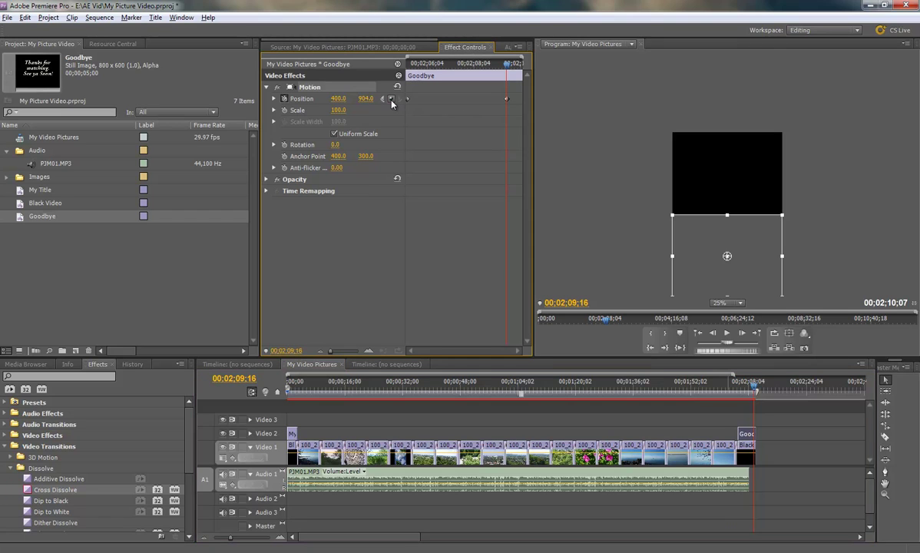
pyautogui.moveTo(746, 255); pyautogui.dragTo(745, 175)
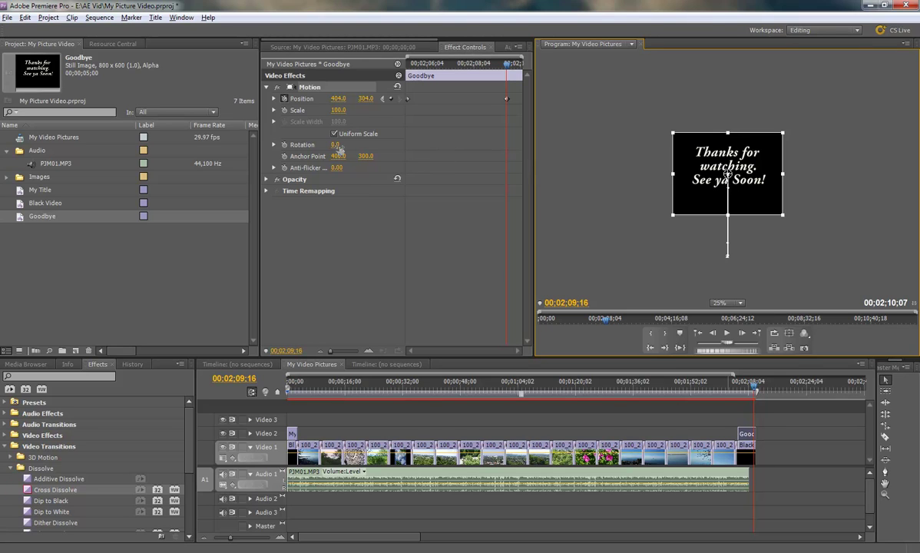
# Set the final Position keyframe's temporal interpolation to Ease In.
pyautogui.rightClick(507, 101)
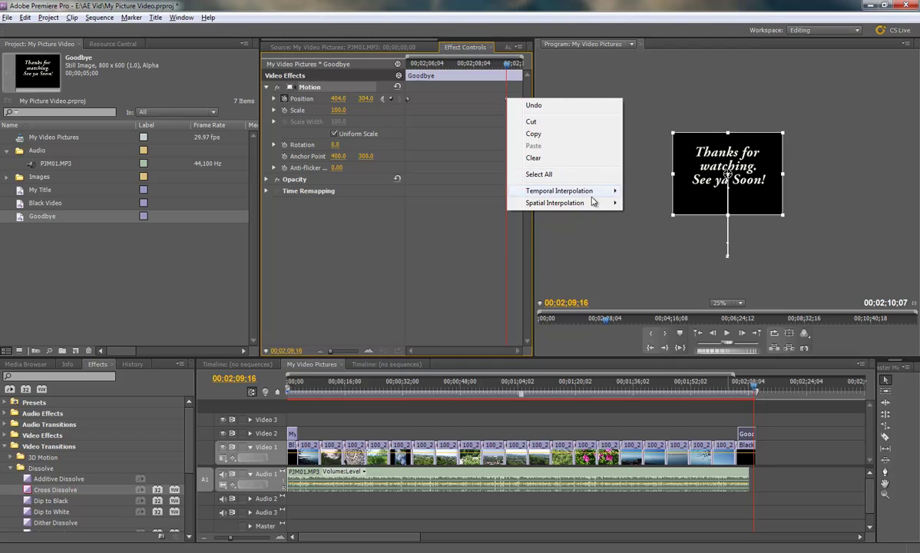
pyautogui.moveTo(591, 196)
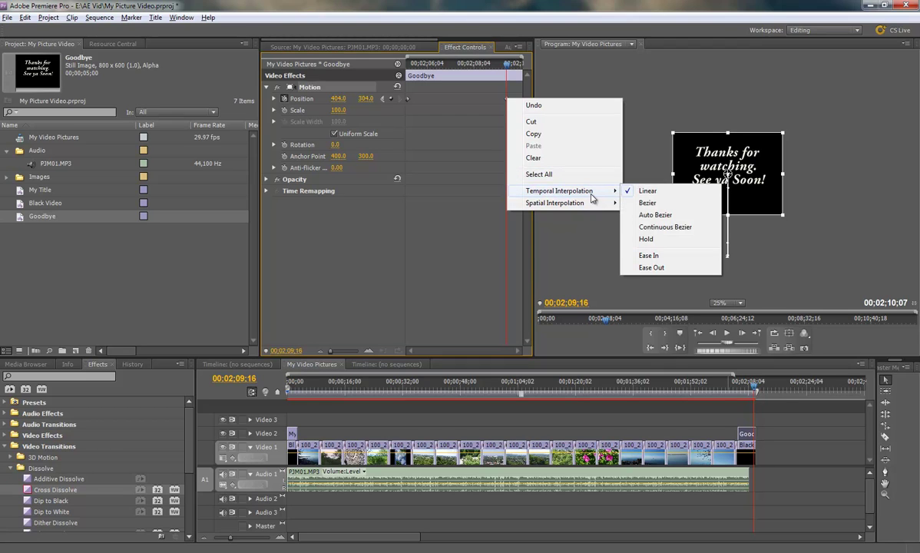
pyautogui.click(662, 257)
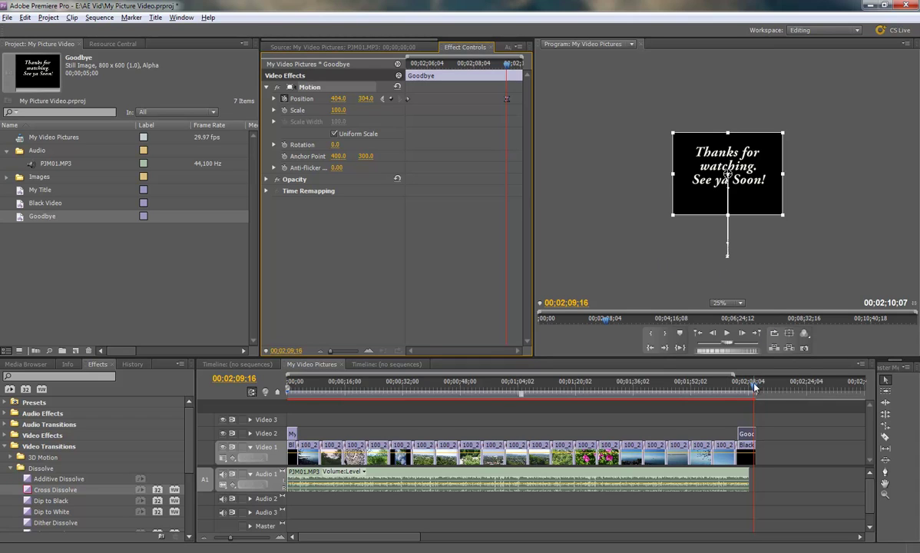
# Set the Program monitor to Fit and play the ending from about 00;02;03;08.
pyautogui.click(739, 304)
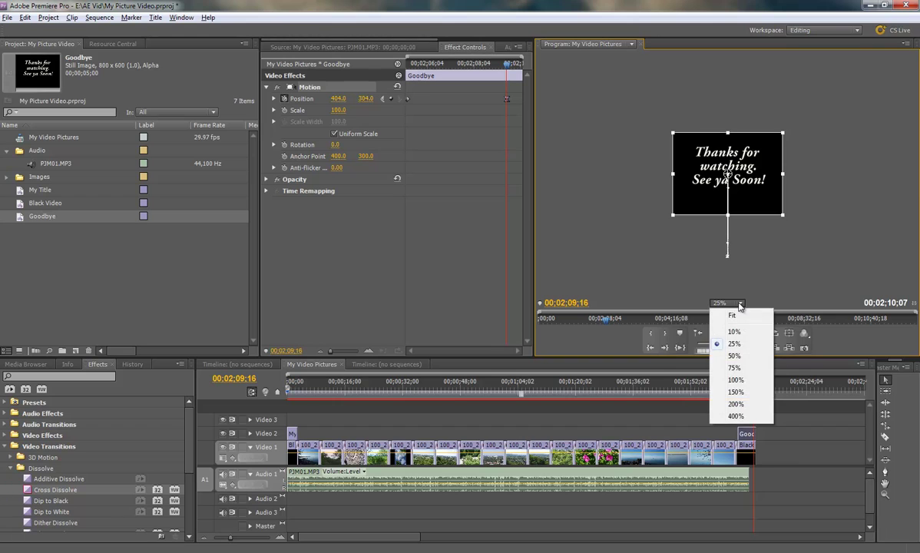
pyautogui.click(732, 315)
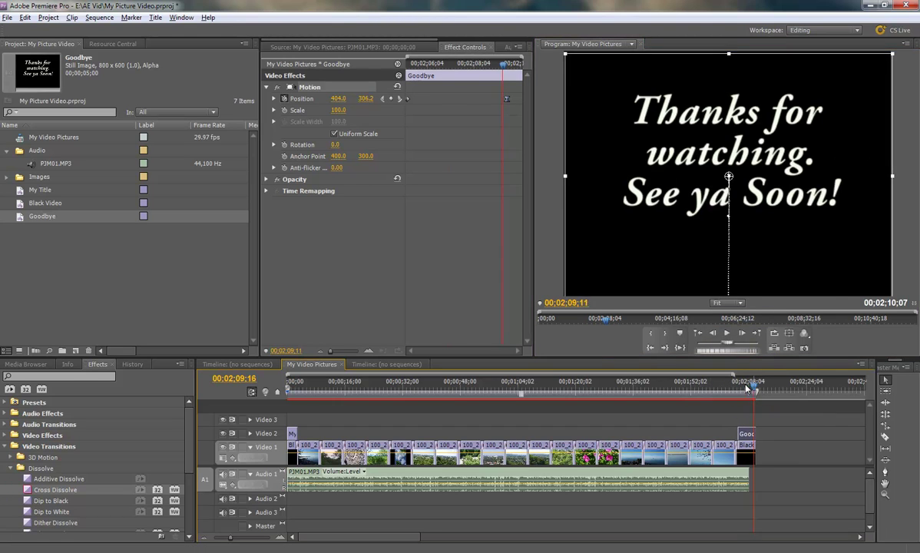
pyautogui.moveTo(748, 389); pyautogui.dragTo(734, 390)
pyautogui.press('space')
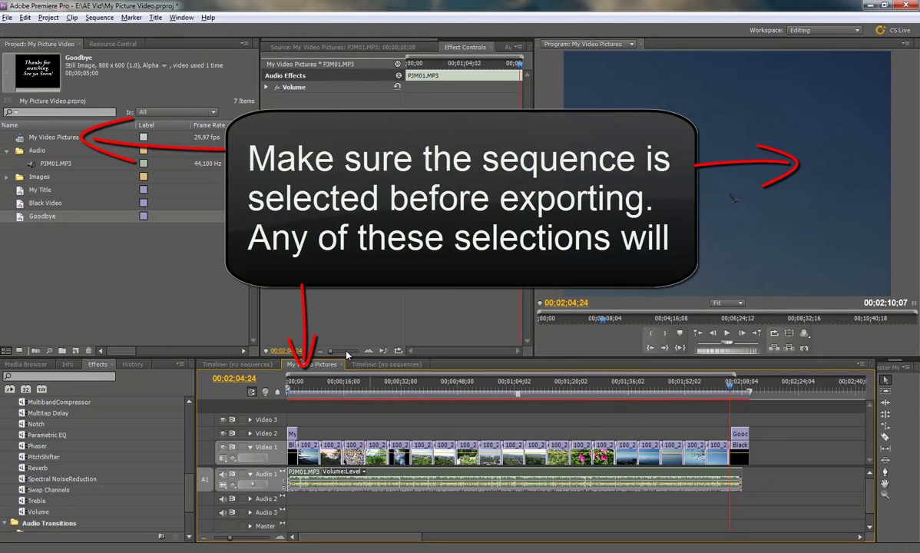
# Open Export Settings for the My Video Pictures sequence via File > Export > Media.
pyautogui.click(7, 18)
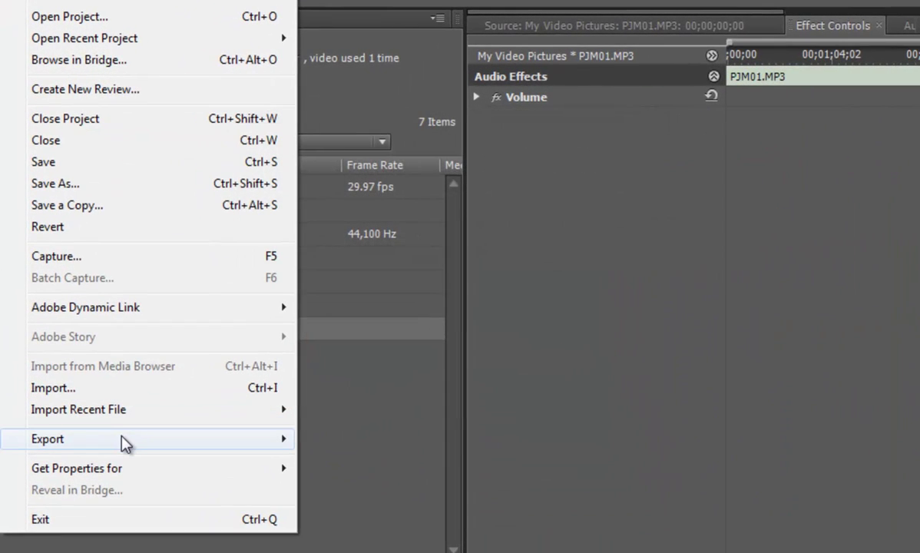
pyautogui.moveTo(123, 438)
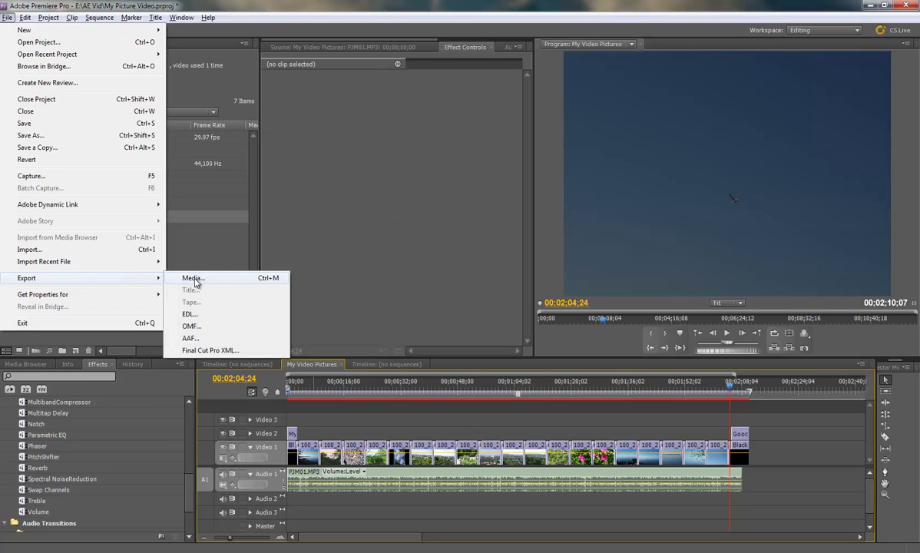
pyautogui.click(343, 442)
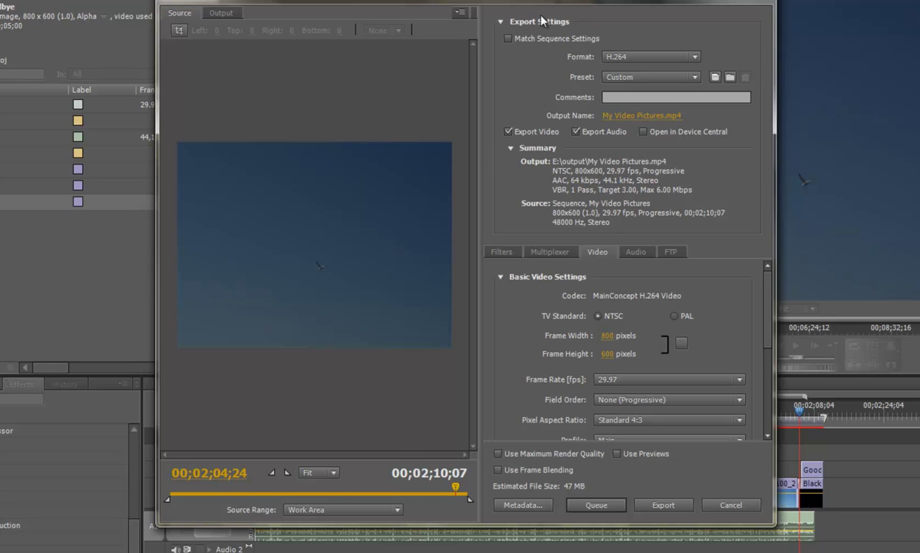
pyautogui.moveTo(511, 2); pyautogui.dragTo(454, 6)
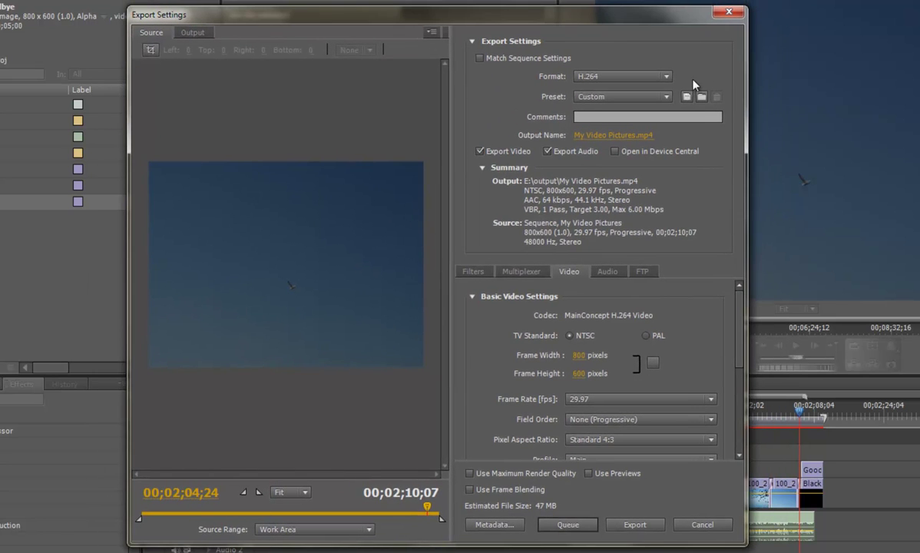
pyautogui.click(667, 77)
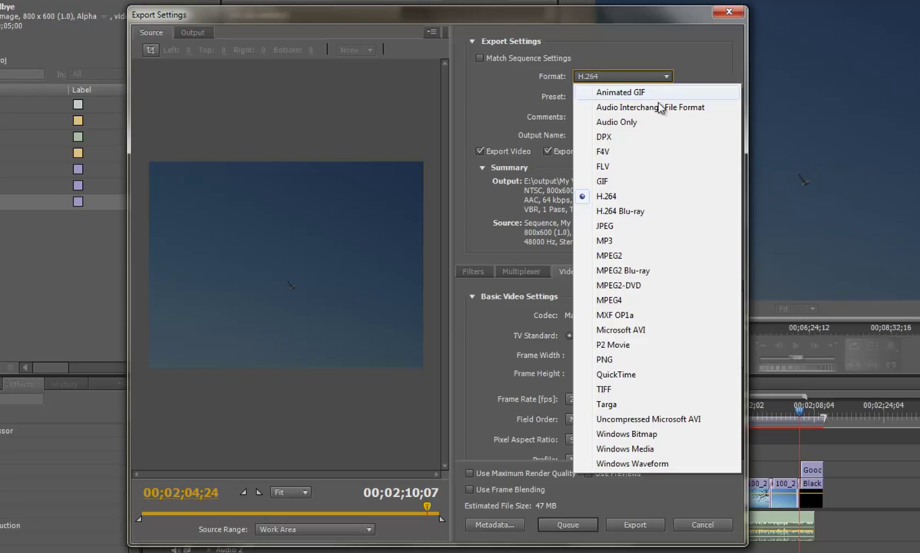
# Try JPEG, then return the export format to H.264 and show its preset list.
pyautogui.click(609, 226)
pyautogui.click(665, 77)
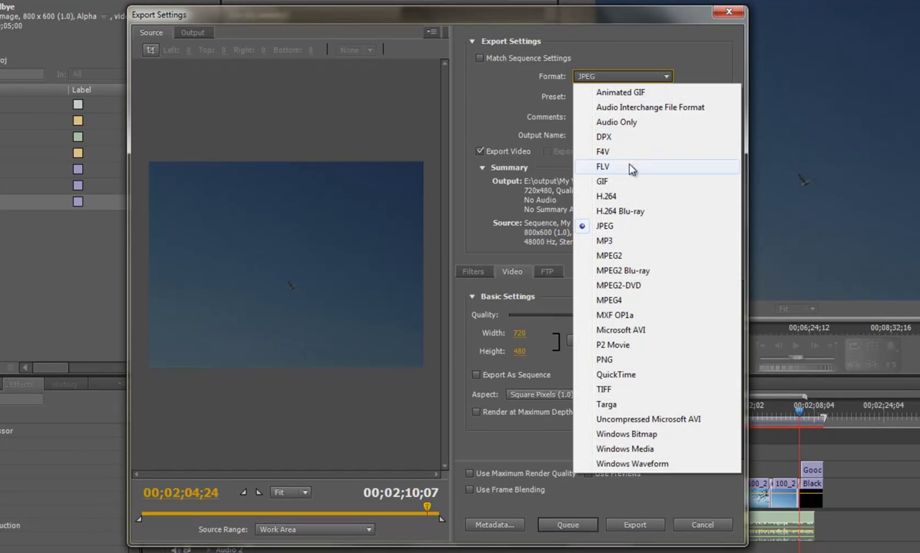
pyautogui.click(607, 196)
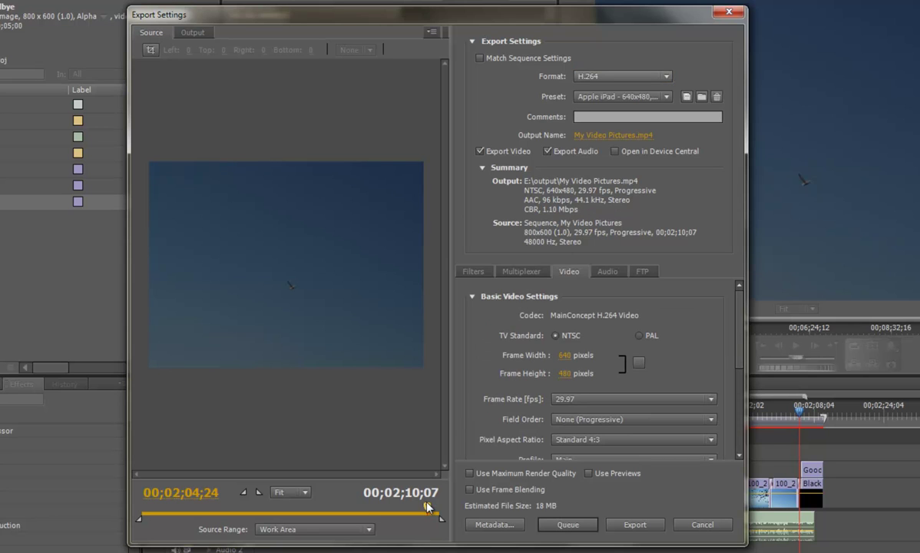
pyautogui.moveTo(428, 507); pyautogui.dragTo(196, 476)
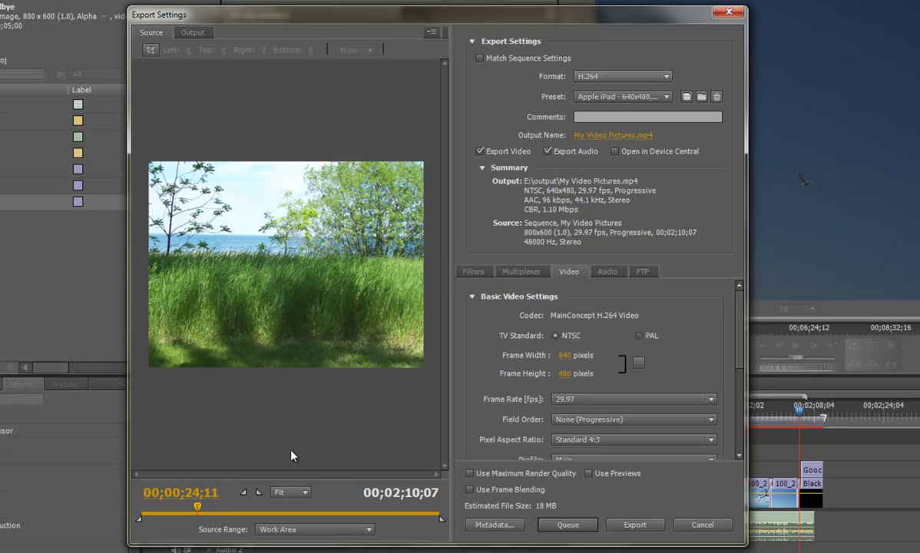
pyautogui.click(667, 97)
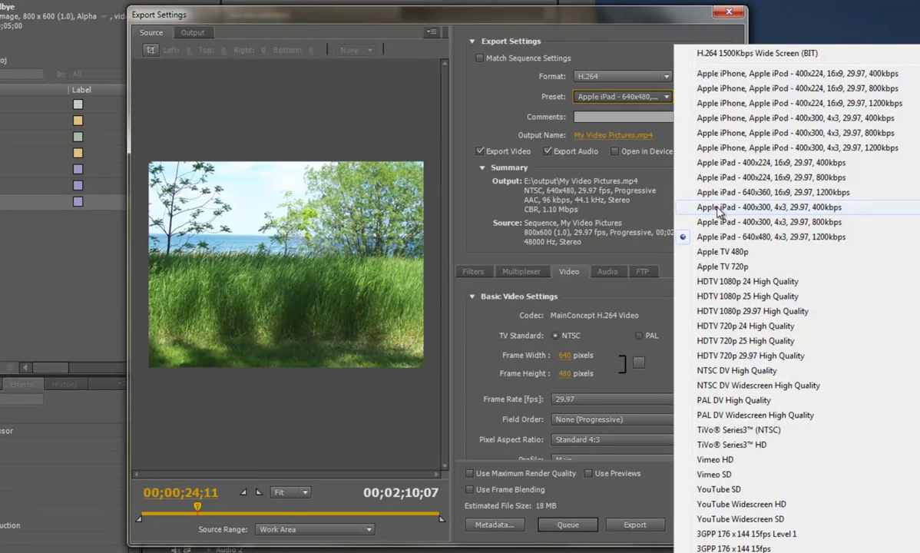
# Apply the YouTube SD export preset.
pyautogui.click(719, 489)
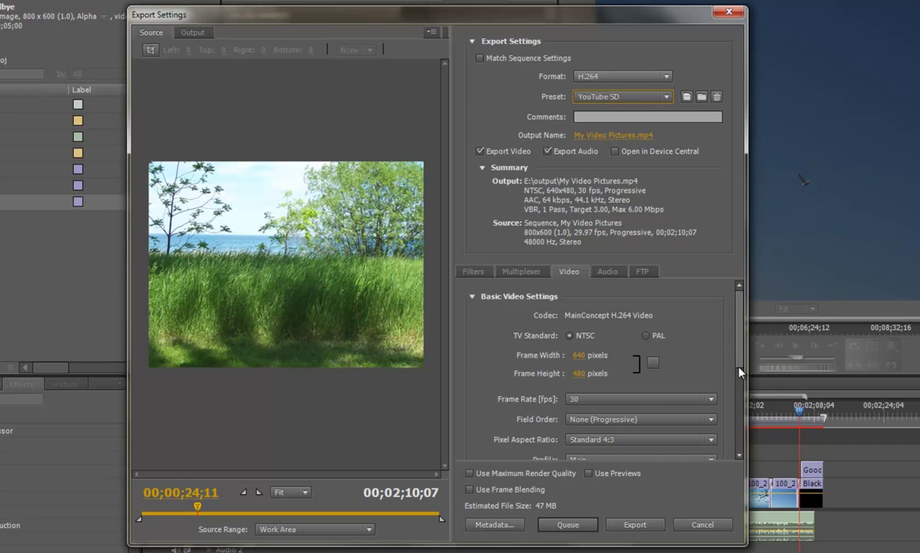
pyautogui.scroll(-1, 739, 375)
pyautogui.scroll(-1, 739, 374)
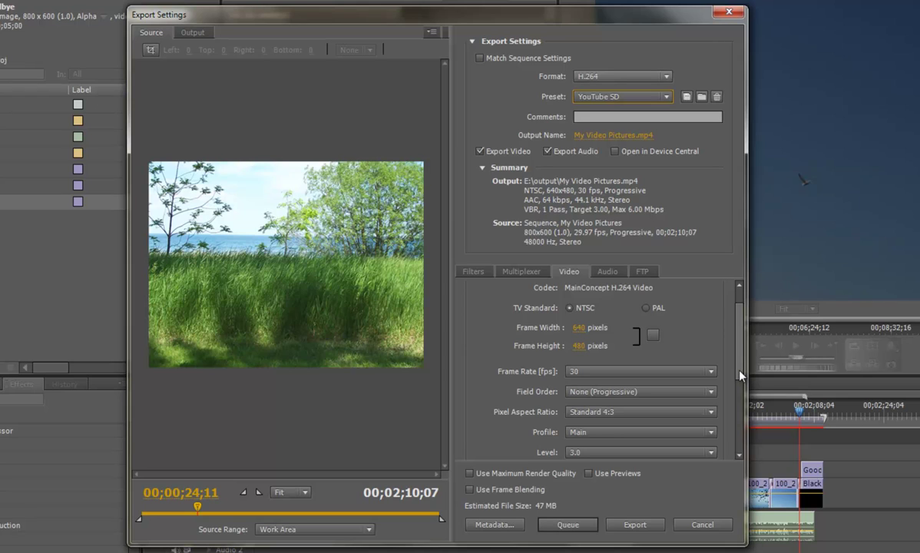
# Unlink width and height and try Frame Width 800; the Level error keeps it at 640x480.
pyautogui.click(652, 338)
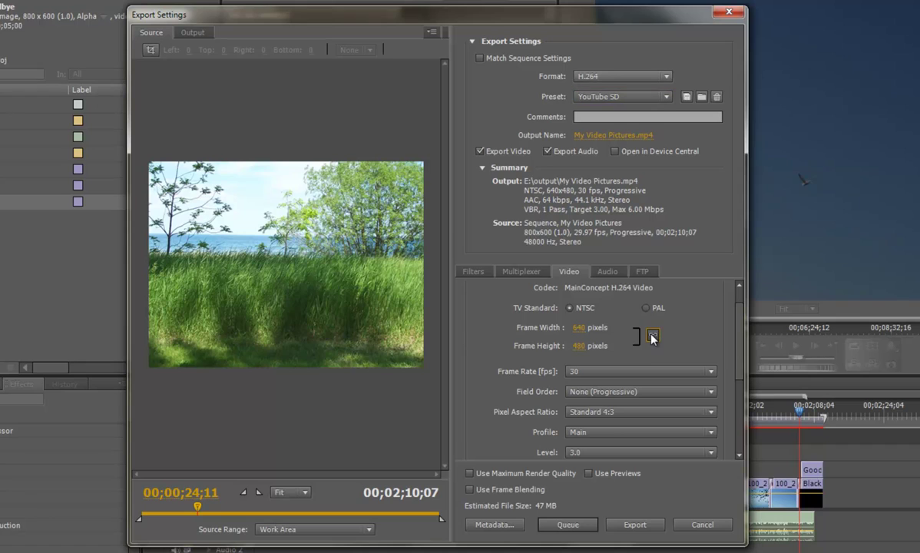
pyautogui.click(579, 347)
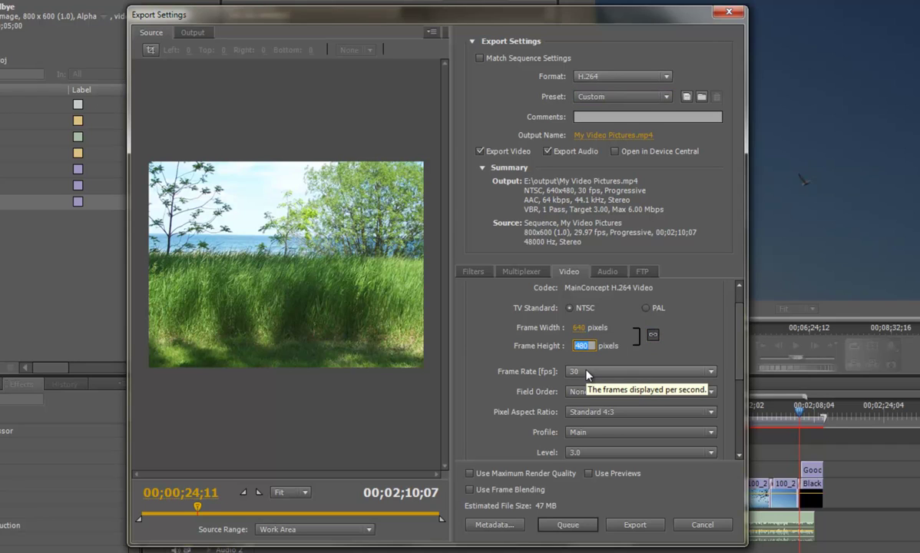
pyautogui.click(592, 326)
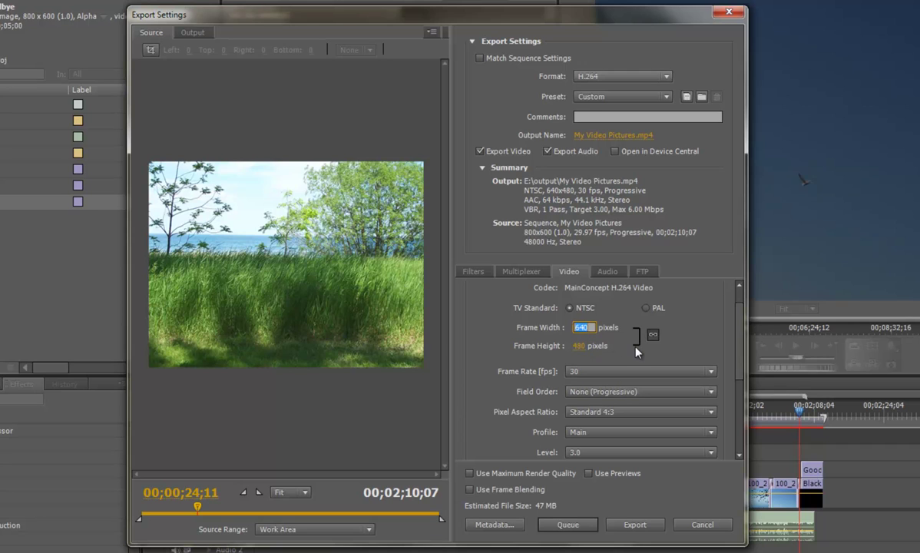
pyautogui.write('800')
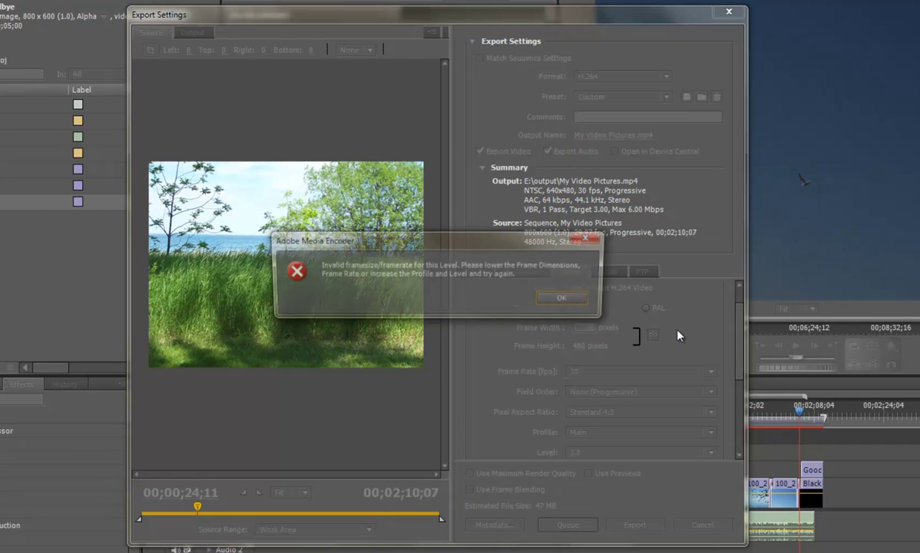
pyautogui.click(679, 335)
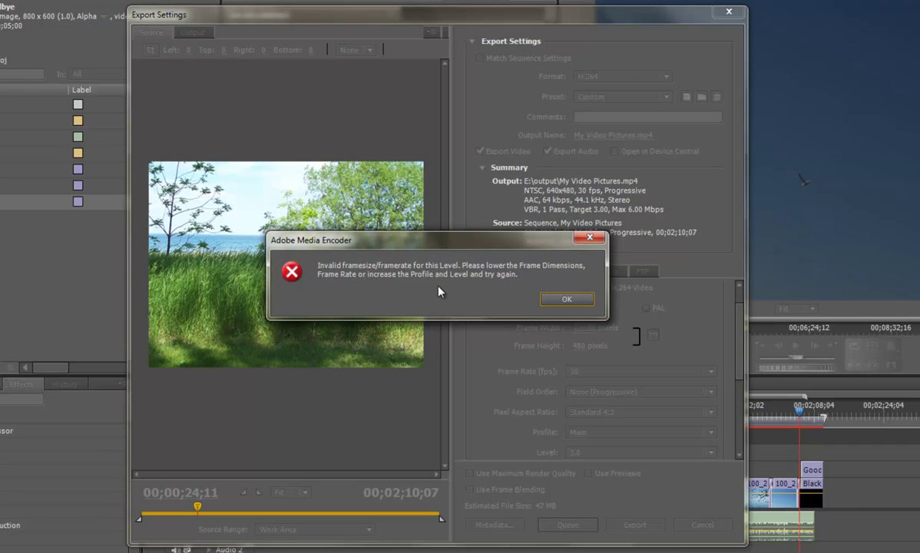
pyautogui.click(567, 299)
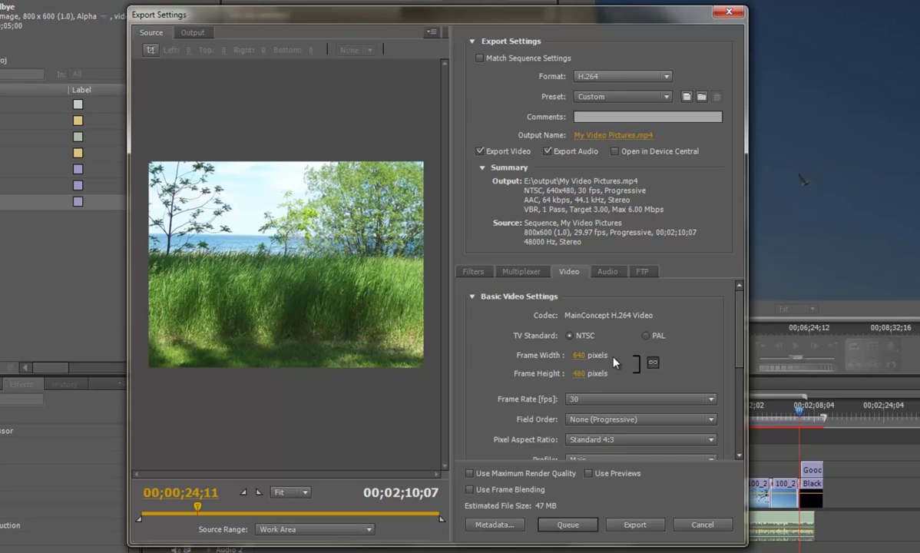
# Set the H.264 encoding Level to 4.0.
pyautogui.scroll(-2, 741, 349)
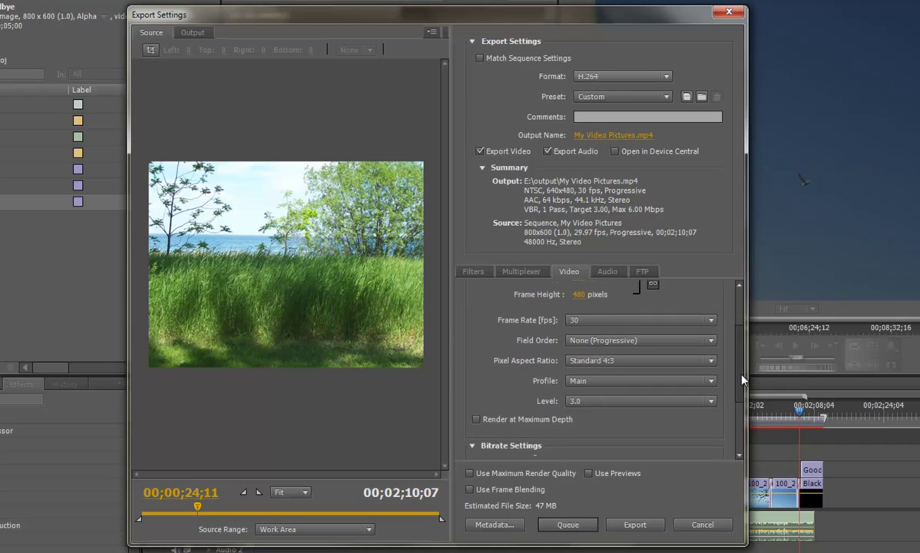
pyautogui.click(662, 399)
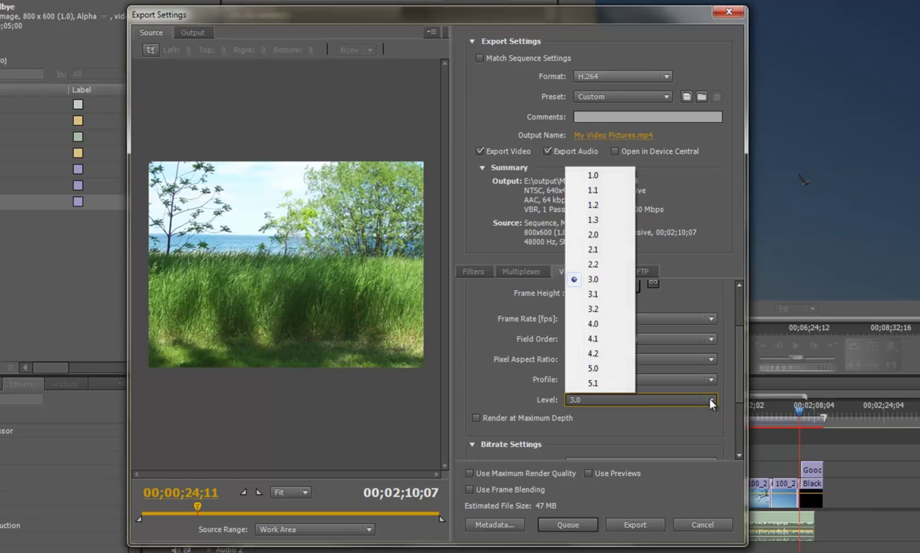
pyautogui.click(604, 309)
pyautogui.scroll(2, 633, 333)
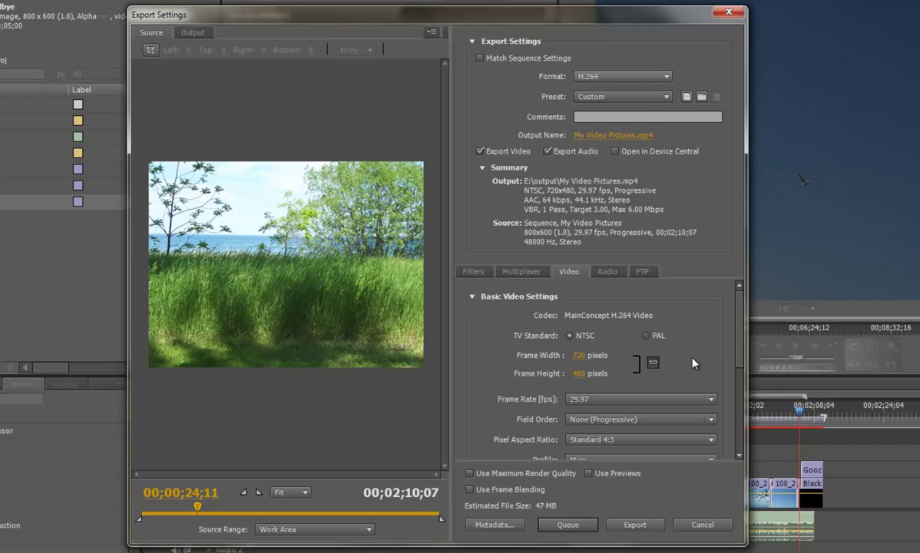
pyautogui.click(579, 355)
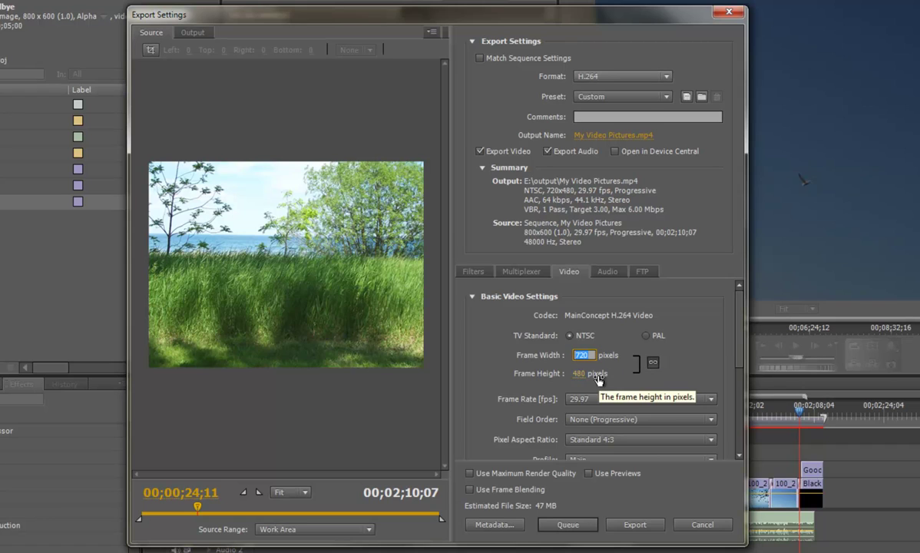
pyautogui.write('8')
pyautogui.write('98')
pyautogui.press('Tab')
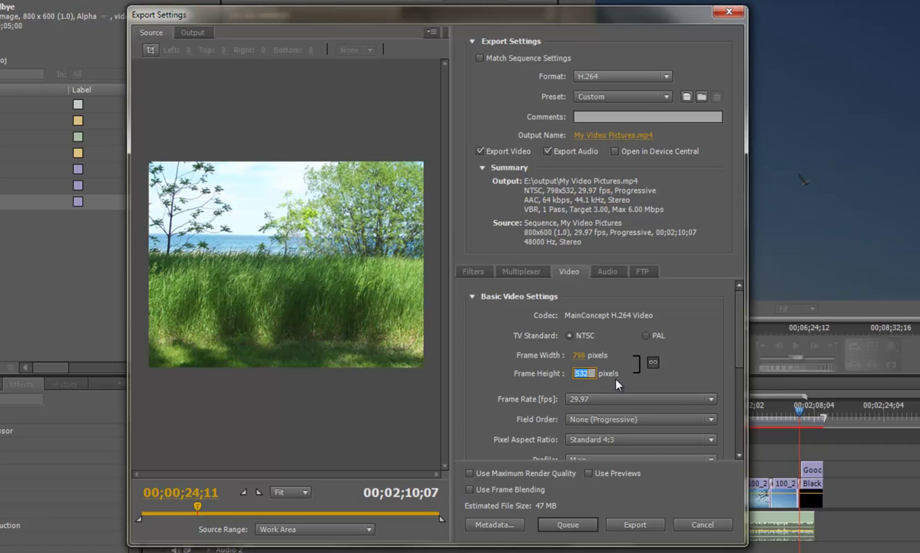
pyautogui.click(584, 355)
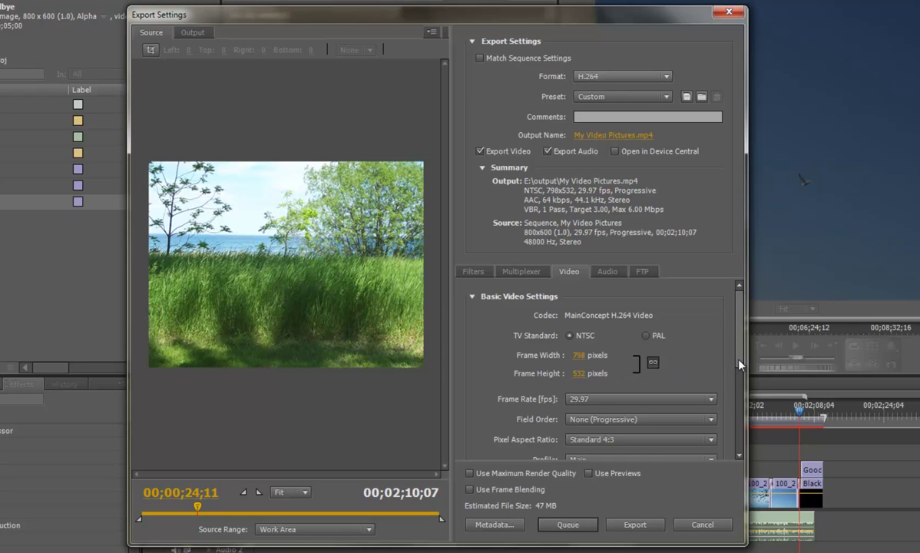
pyautogui.moveTo(735, 370); pyautogui.dragTo(739, 394)
pyautogui.click(710, 416)
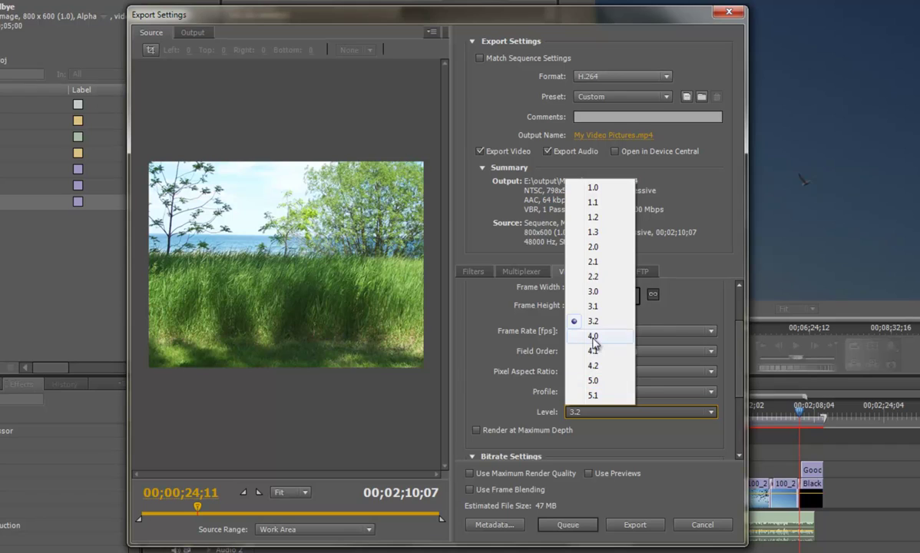
pyautogui.click(644, 344)
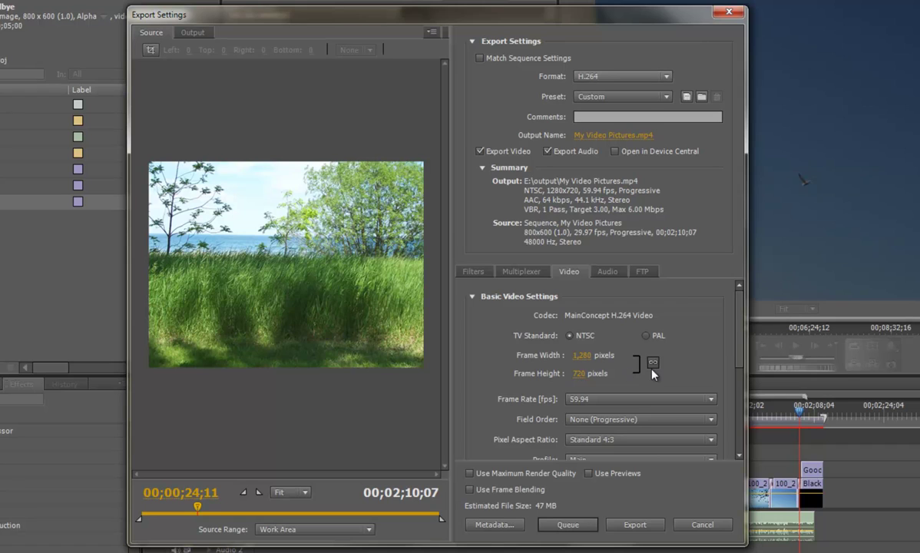
# Unlink the frame proportions and set the frame size to 800x600.
pyautogui.click(652, 363)
pyautogui.click(591, 356)
pyautogui.write('800')
pyautogui.click(579, 374)
pyautogui.write('600')
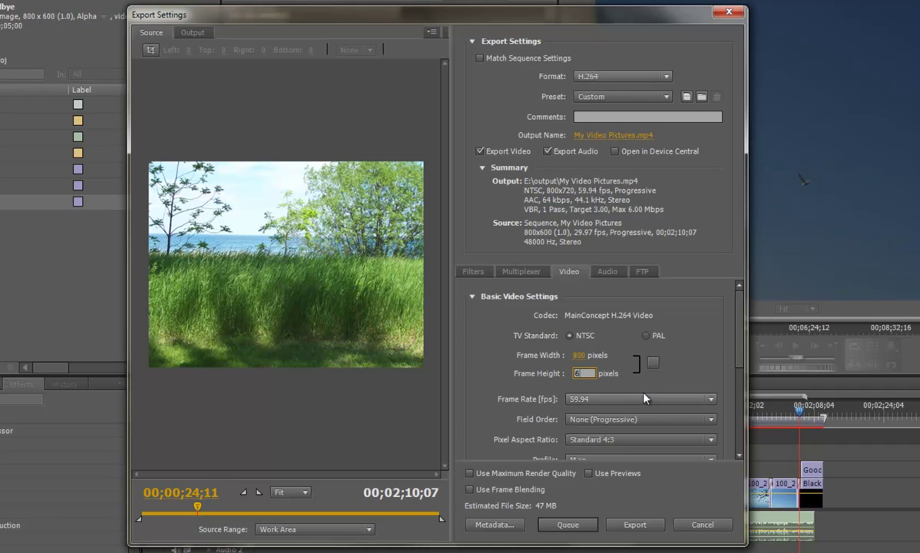
pyautogui.press('Return')
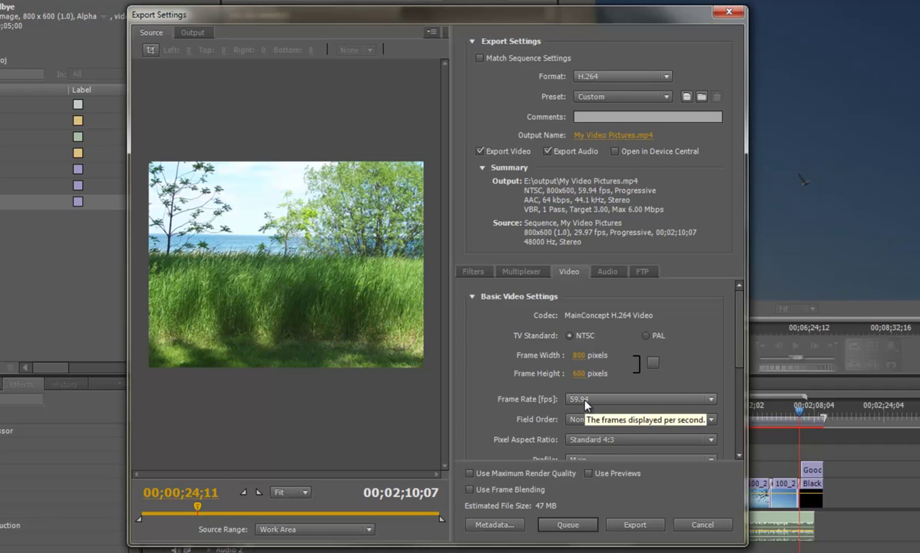
# Set the export frame rate to 29.97 fps.
pyautogui.scroll(-1, 714, 369)
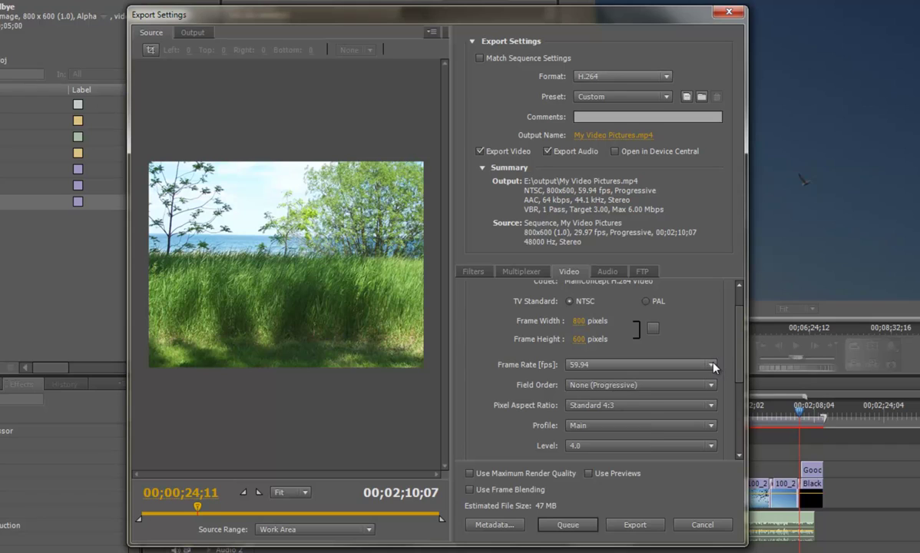
pyautogui.click(712, 365)
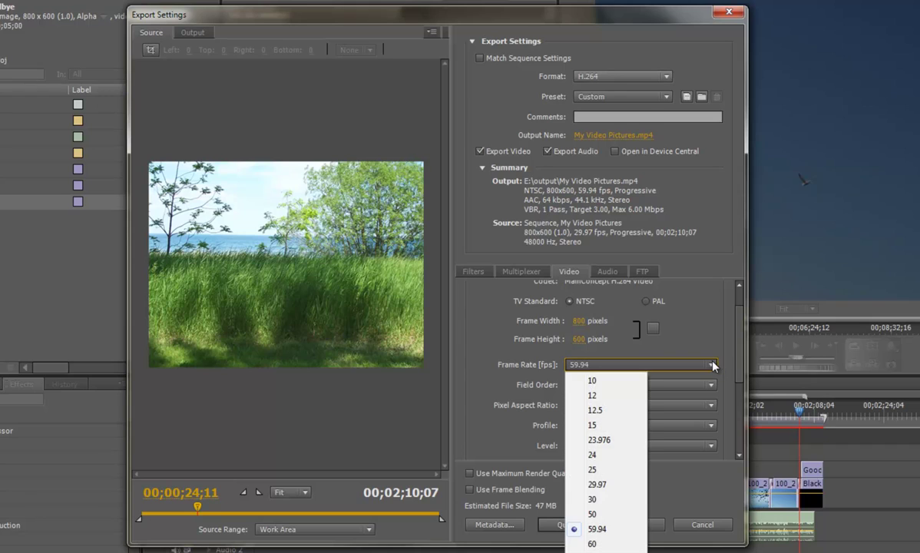
pyautogui.click(614, 487)
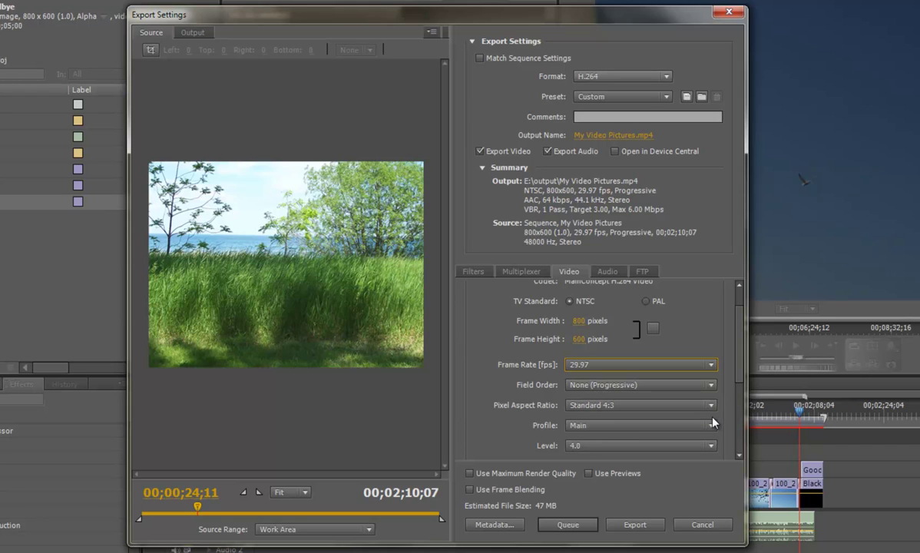
pyautogui.moveTo(738, 369); pyautogui.dragTo(717, 326)
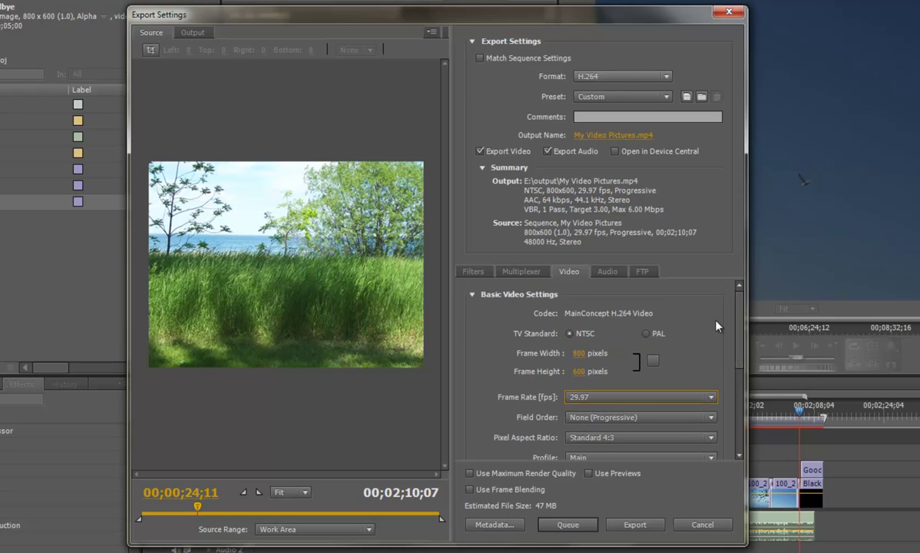
# Set the export audio frequency to 48 kHz.
pyautogui.click(609, 274)
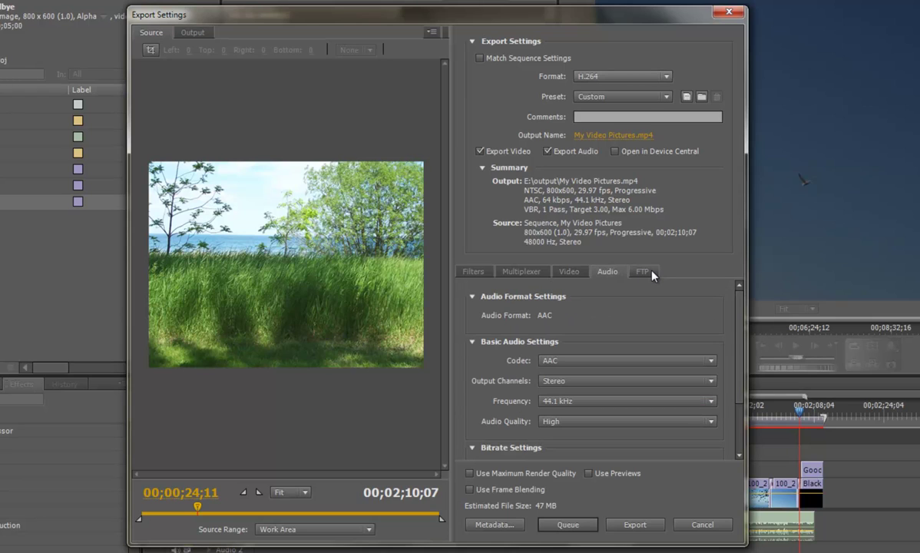
pyautogui.moveTo(736, 320); pyautogui.dragTo(736, 330)
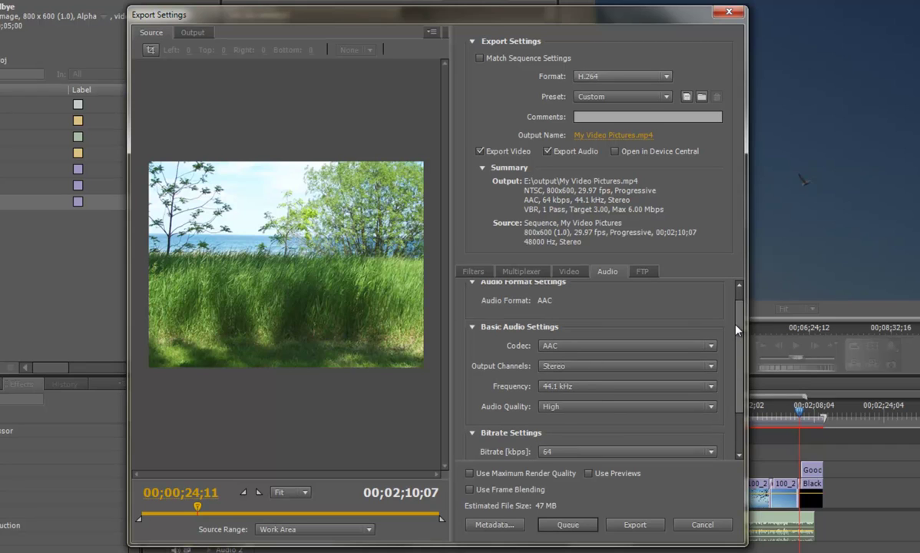
pyautogui.click(711, 387)
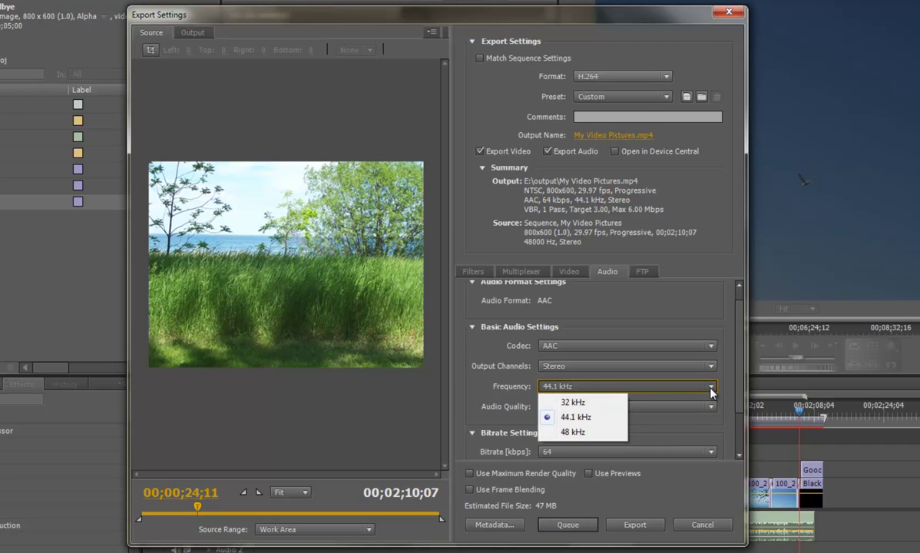
pyautogui.click(576, 433)
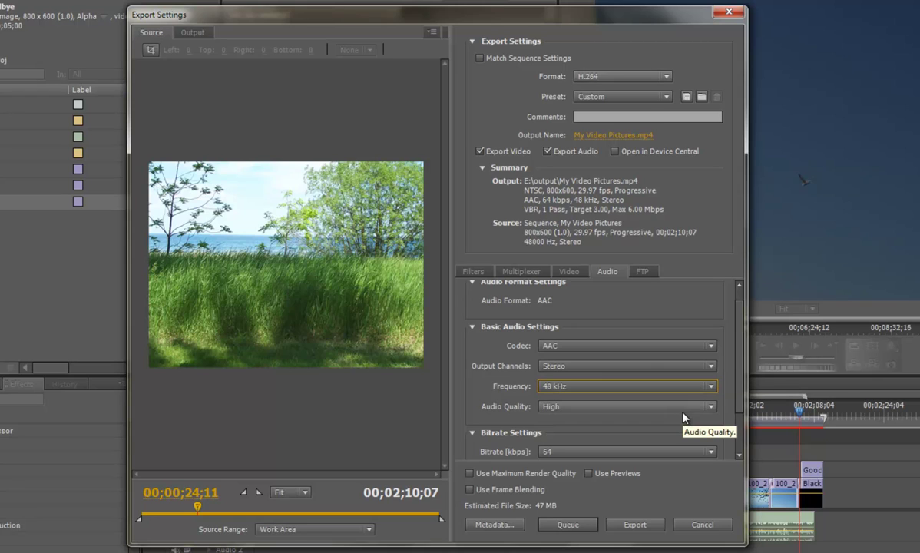
# Set the audio bitrate to 128 kbps.
pyautogui.scroll(-2, 740, 431)
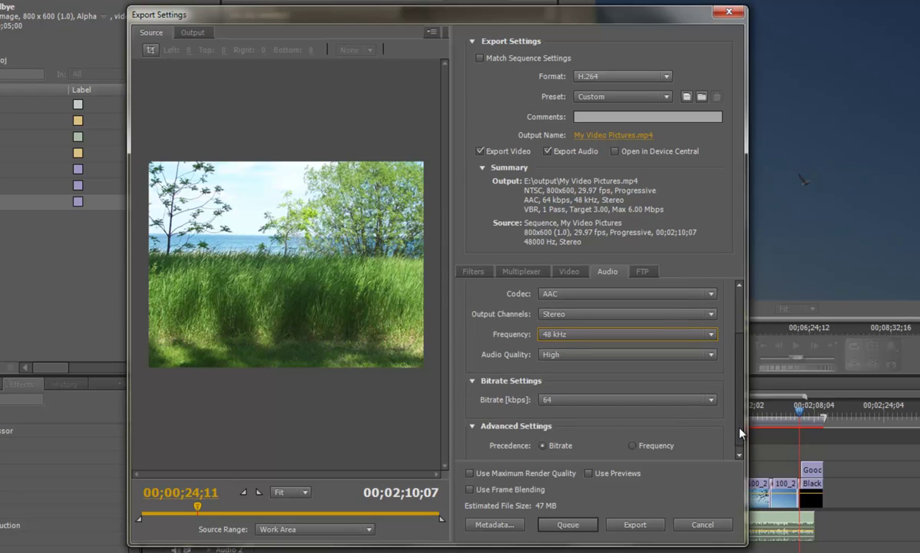
pyautogui.click(711, 394)
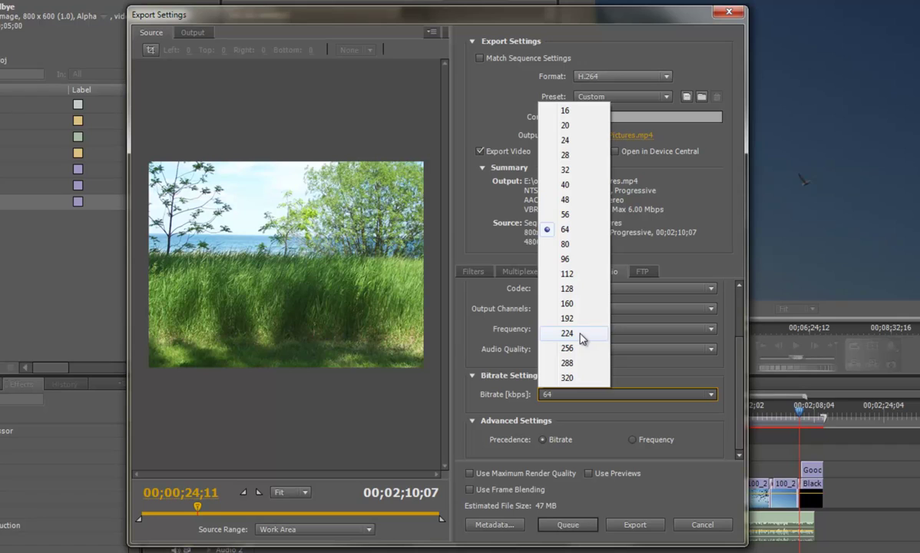
pyautogui.click(566, 244)
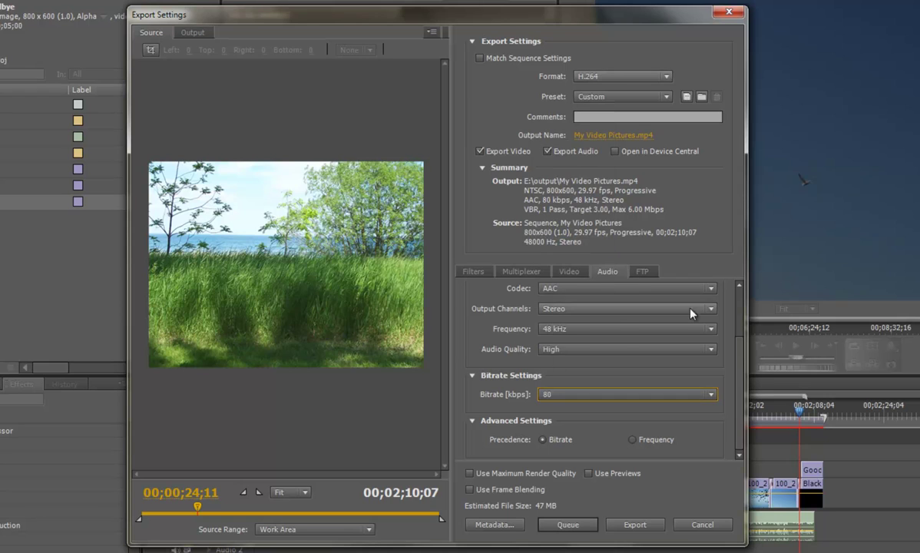
pyautogui.click(716, 397)
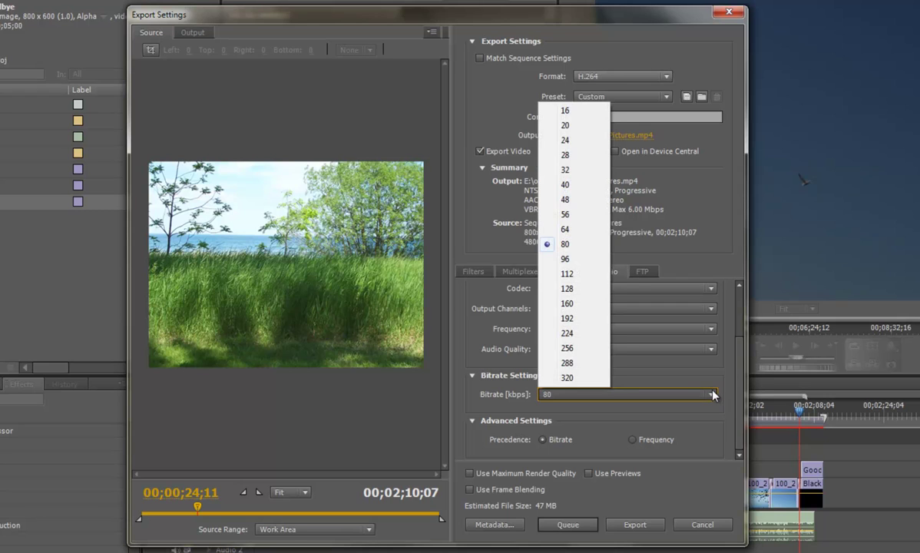
pyautogui.click(584, 290)
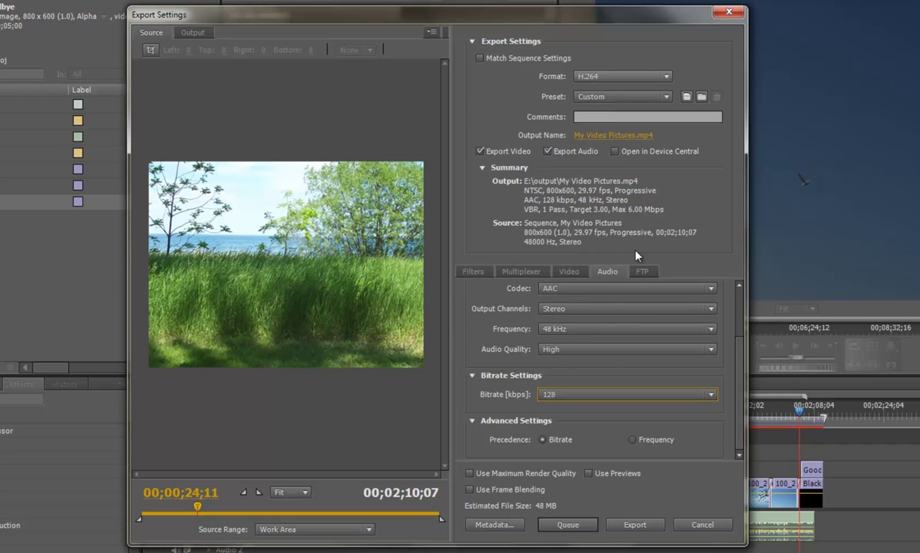
pyautogui.click(568, 271)
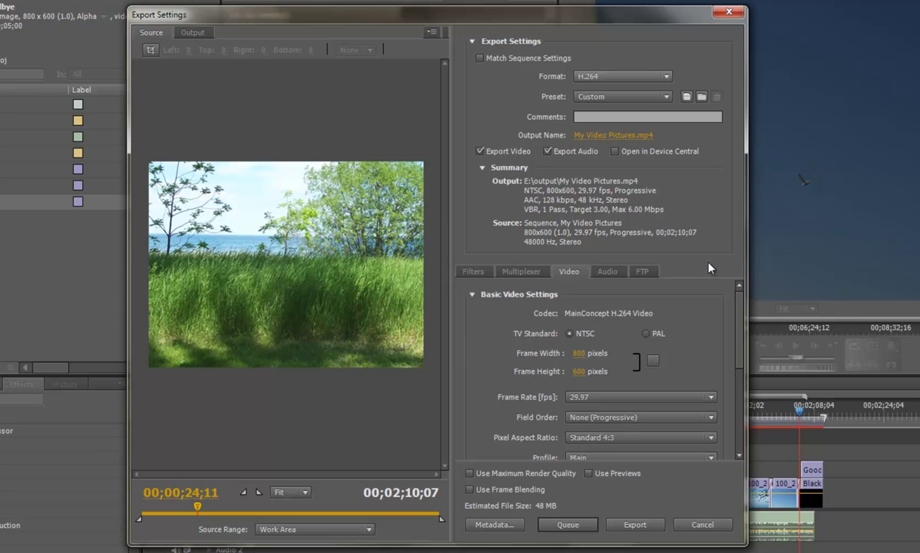
# Save the settings as preset 'YouTube SD 800x600' and confirm it appears in the preset list.
pyautogui.click(686, 98)
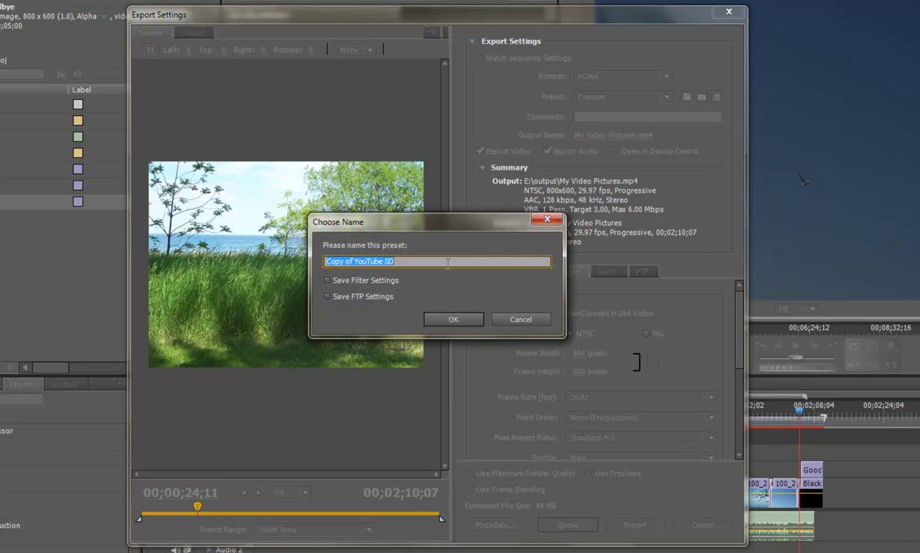
pyautogui.moveTo(326, 261); pyautogui.dragTo(353, 261)
pyautogui.press('BackSpace')
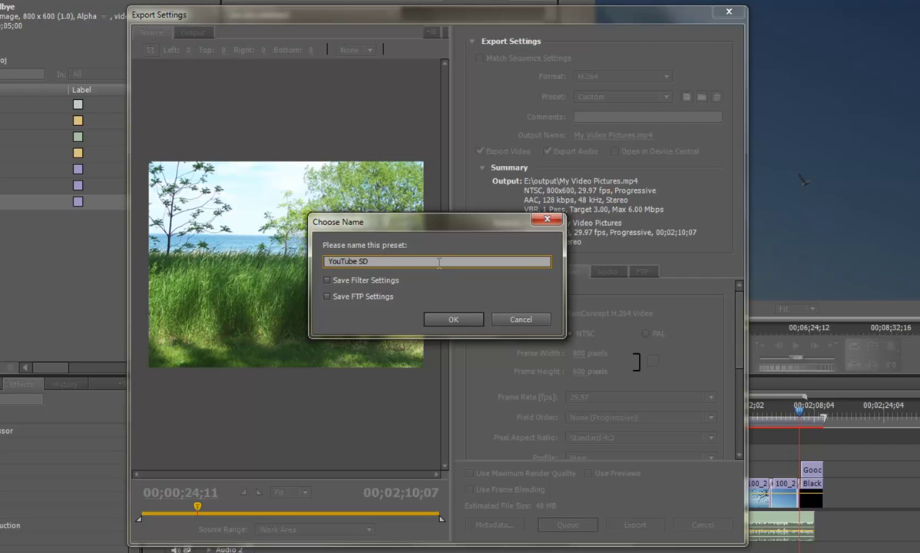
pyautogui.press('Delete')
pyautogui.write('800x600')
pyautogui.click(452, 320)
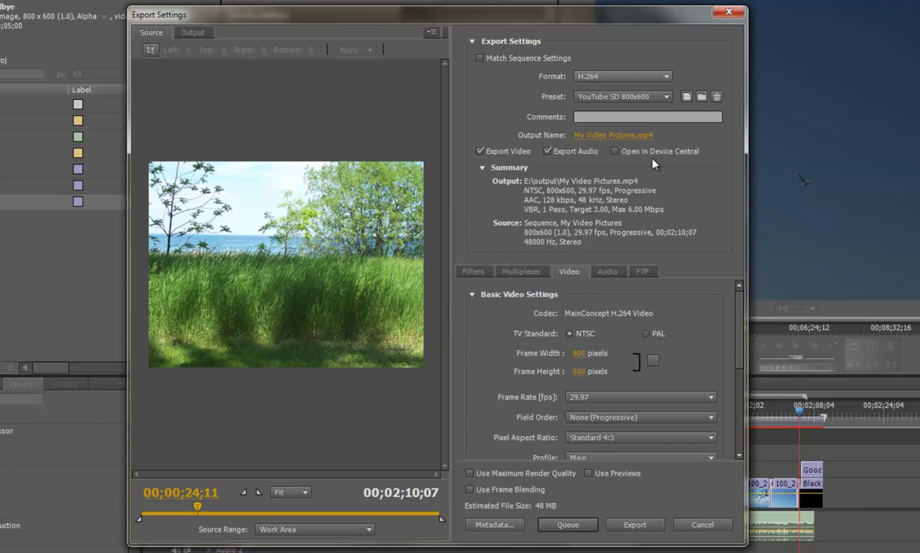
pyautogui.click(666, 98)
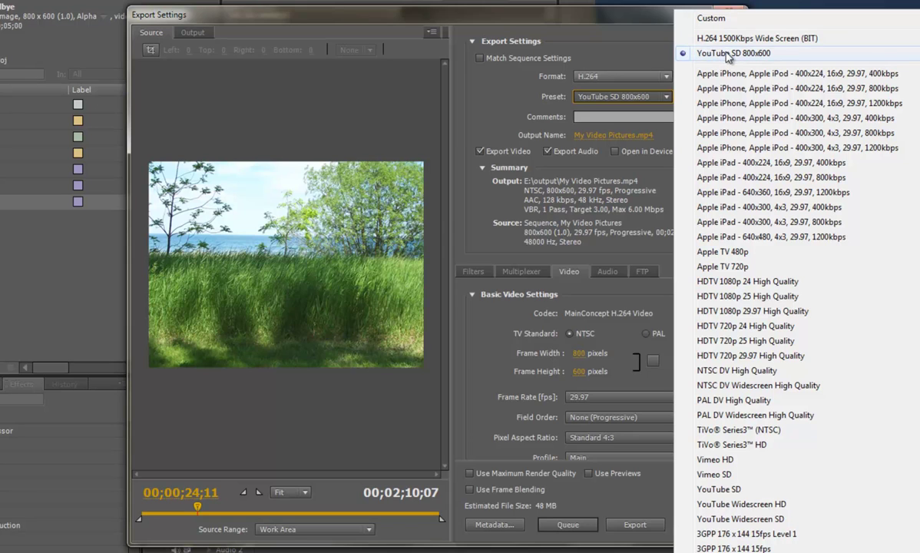
# Compare the Source and Output previews, then apply the YouTube Widescreen SD preset (640x360).
pyautogui.click(630, 50)
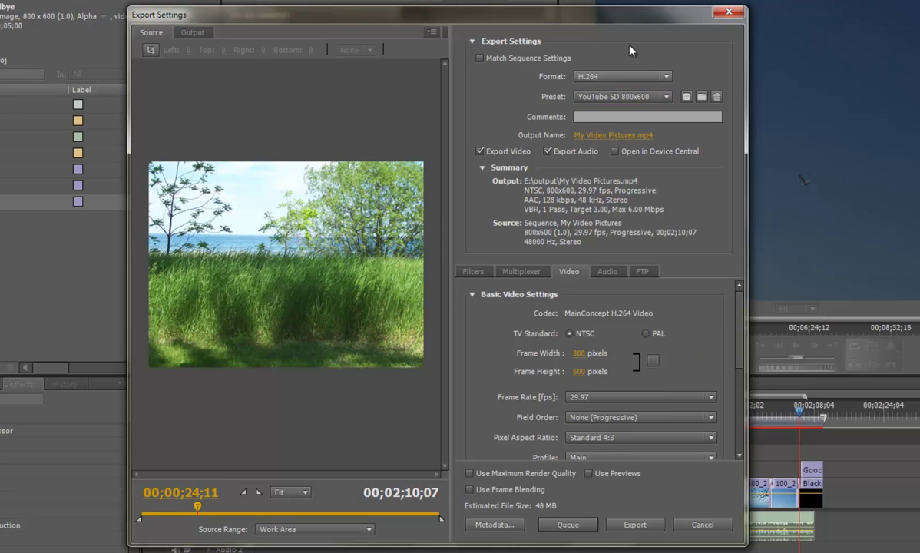
pyautogui.click(192, 33)
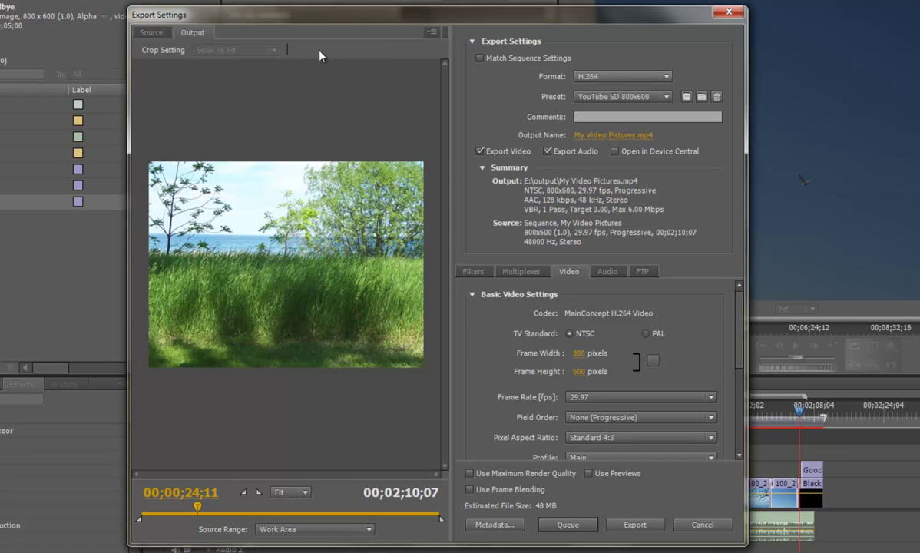
pyautogui.click(143, 35)
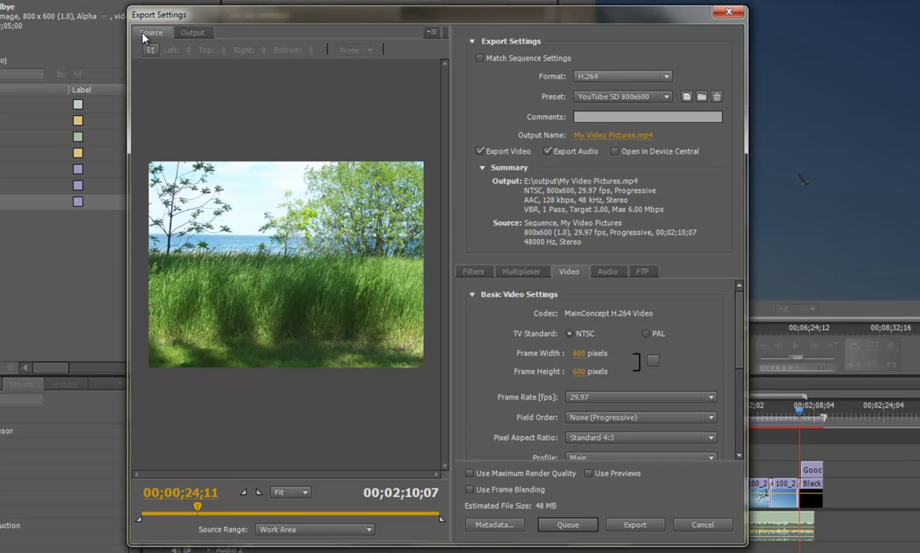
pyautogui.click(193, 33)
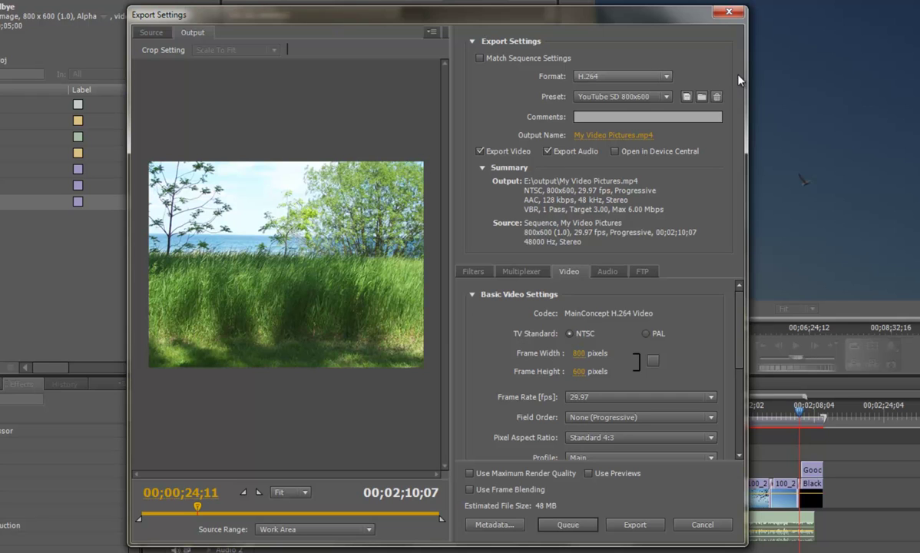
pyautogui.click(666, 96)
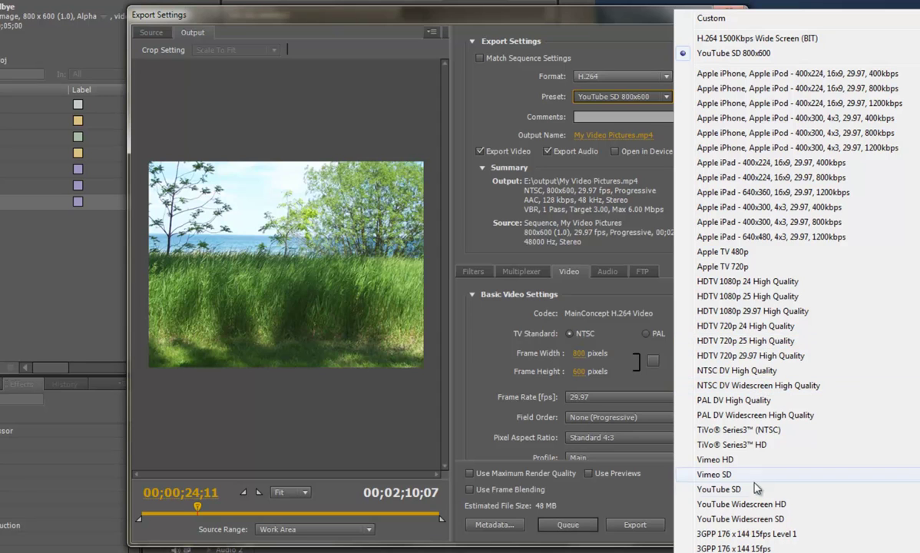
pyautogui.click(740, 518)
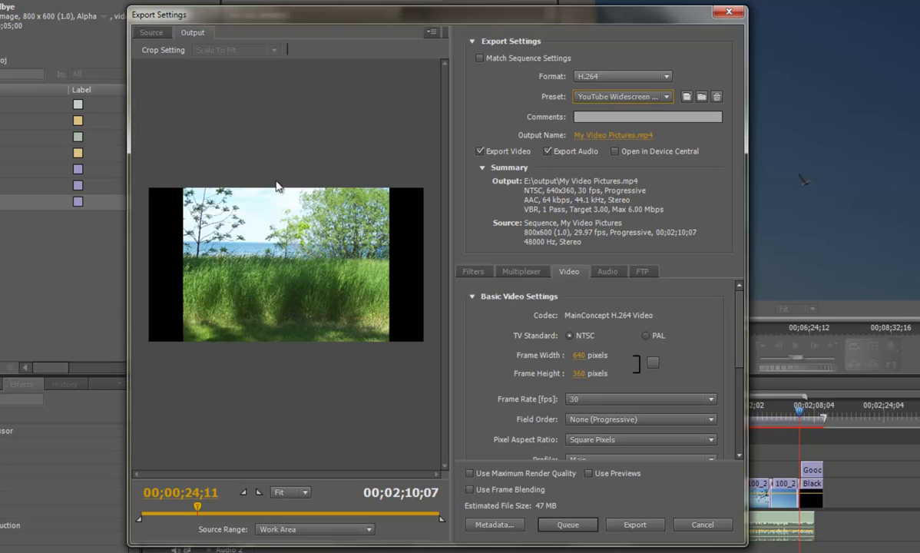
# Try a 16:9 source crop moved lower on the photo, preview it, then disable cropping.
pyautogui.click(159, 34)
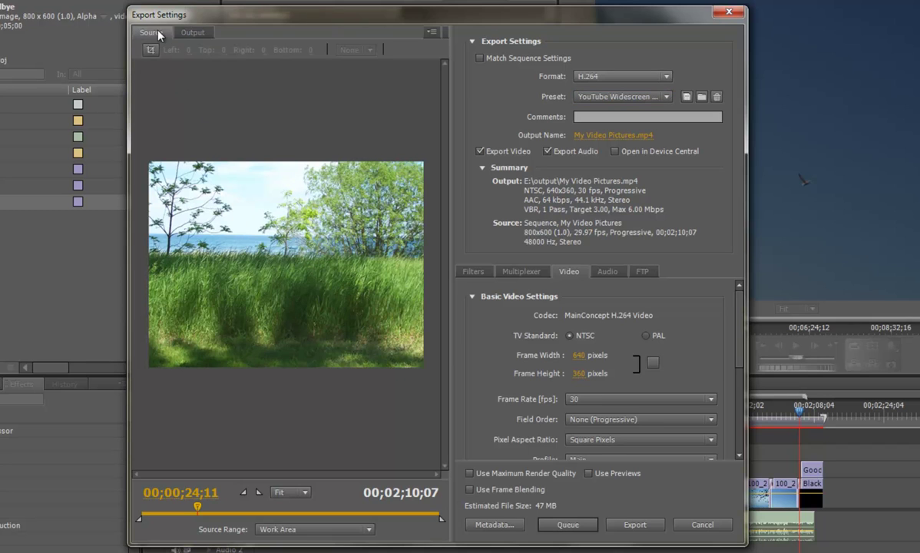
pyautogui.click(151, 50)
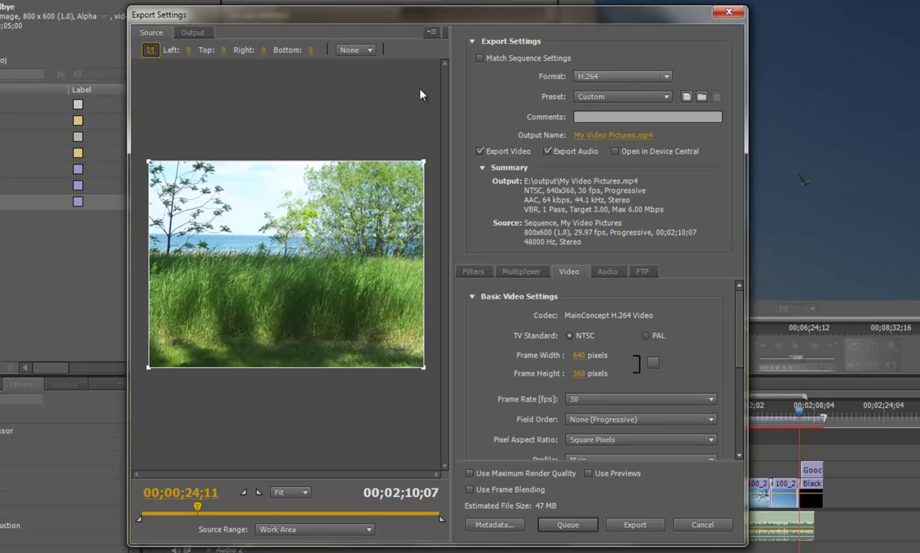
pyautogui.click(370, 51)
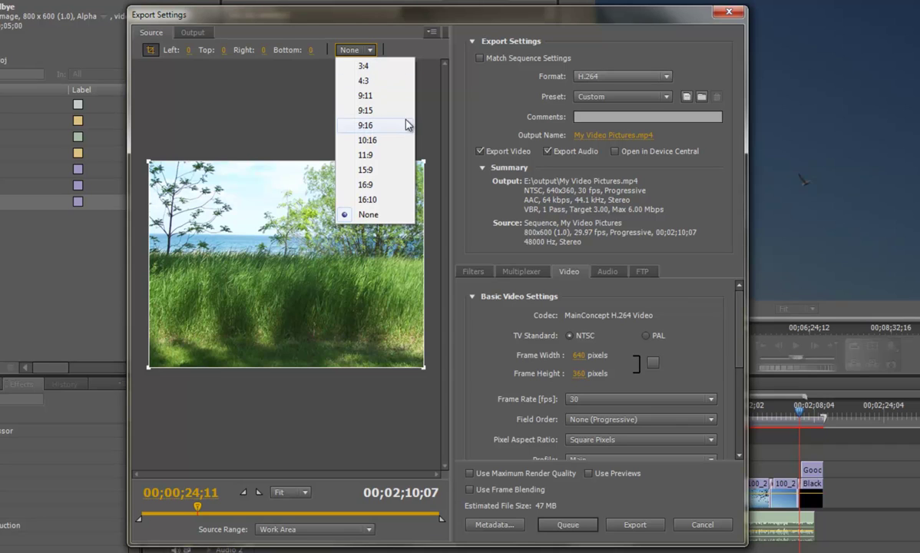
pyautogui.click(392, 189)
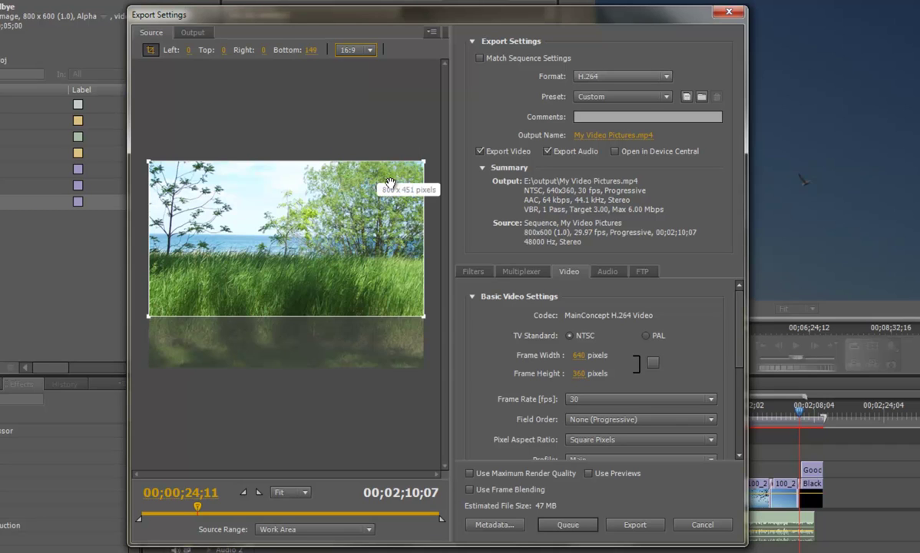
pyautogui.moveTo(319, 212)
pyautogui.mouseDown()
pyautogui.moveTo(318, 241)
pyautogui.moveTo(318, 228)
pyautogui.mouseUp()
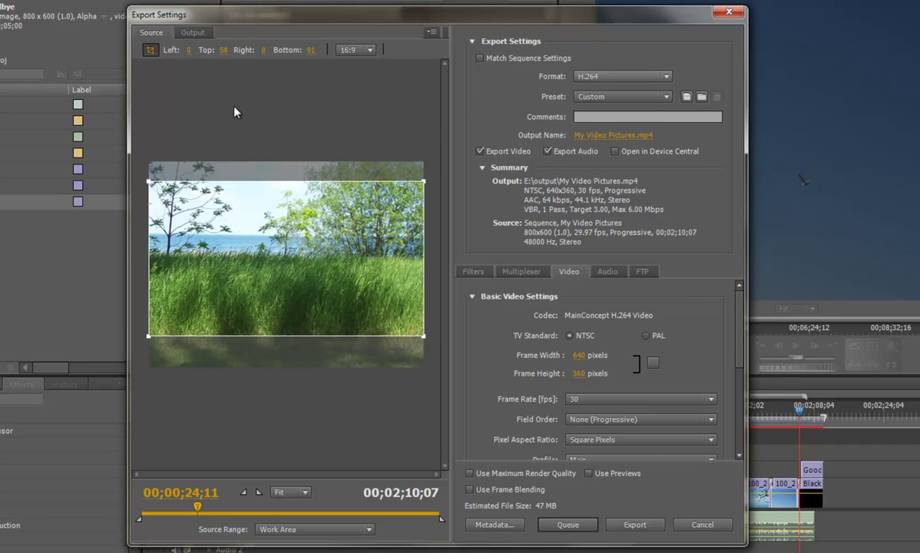
pyautogui.click(193, 33)
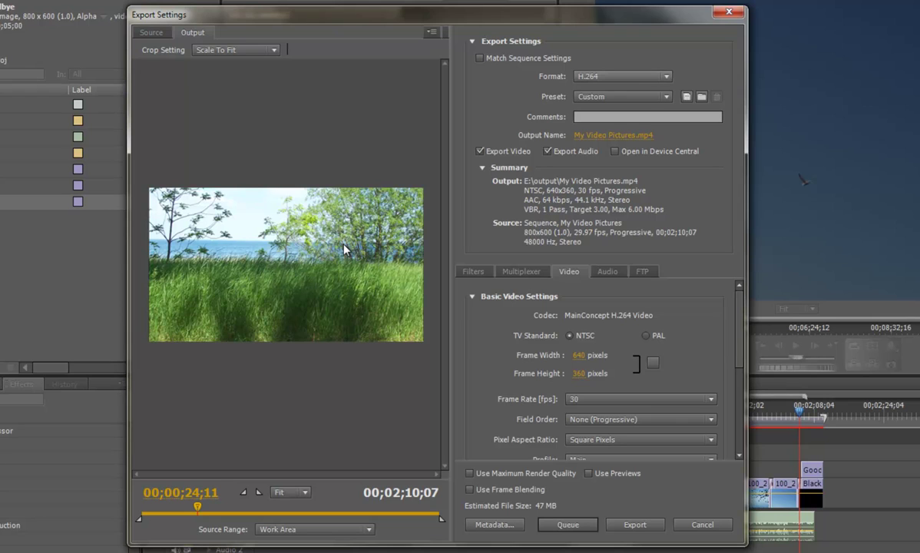
pyautogui.click(151, 32)
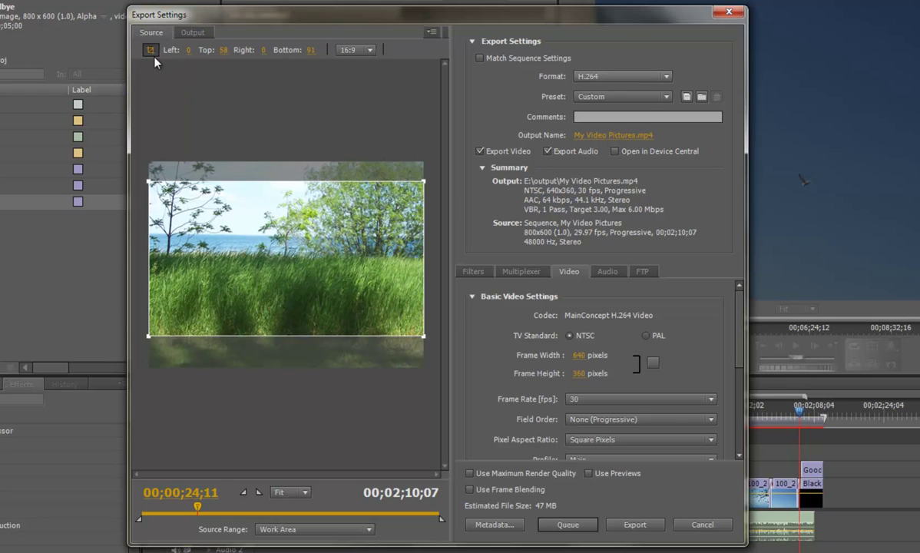
pyautogui.click(151, 50)
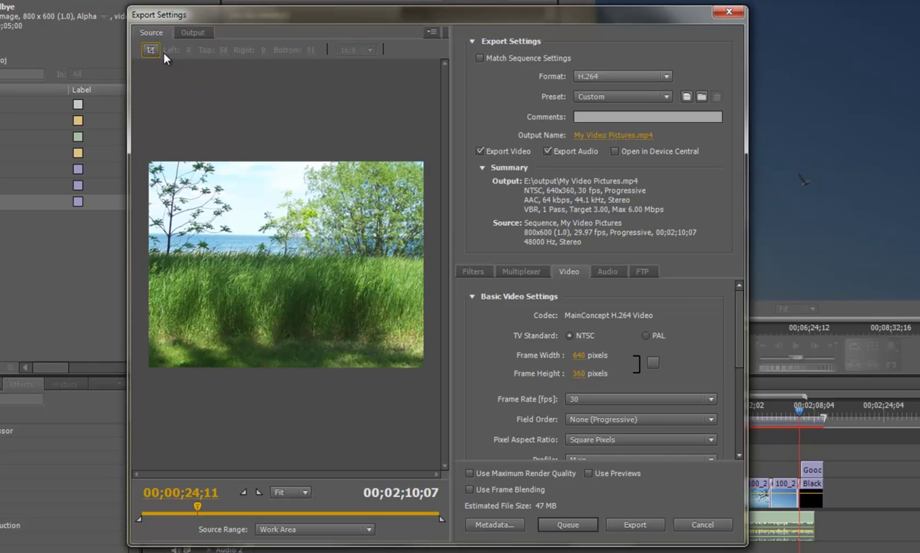
# Reapply the YouTube SD 800x600 preset and review its output preview and audio settings.
pyautogui.click(664, 96)
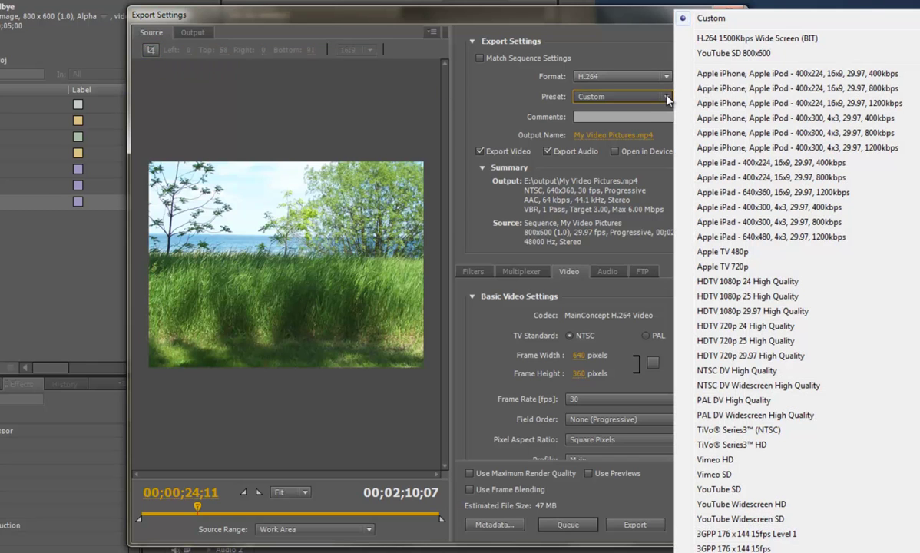
pyautogui.click(732, 54)
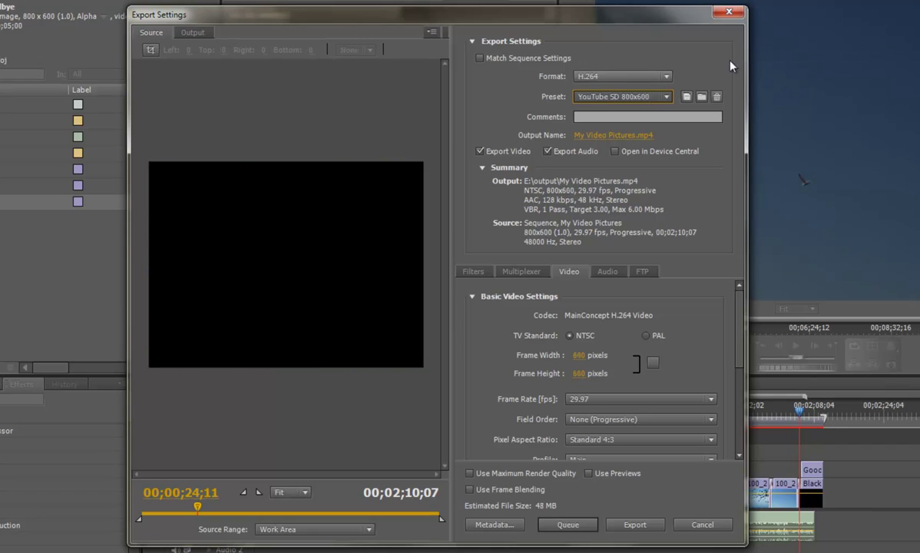
pyautogui.click(195, 34)
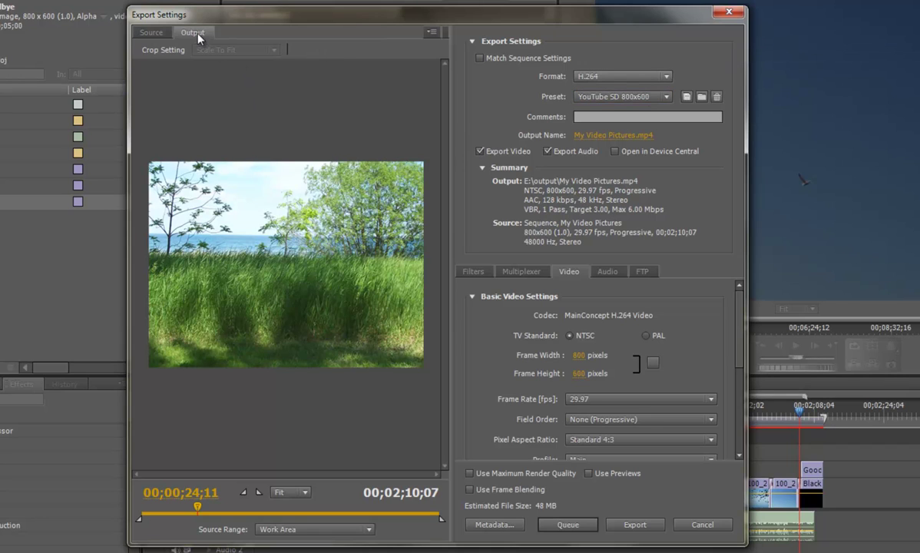
pyautogui.click(619, 272)
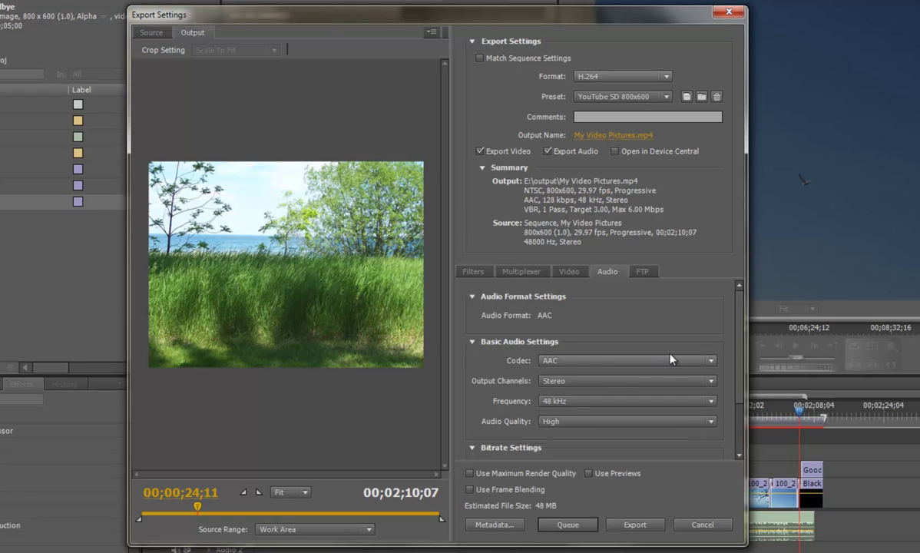
pyautogui.scroll(-3, 693, 329)
pyautogui.scroll(3, 740, 332)
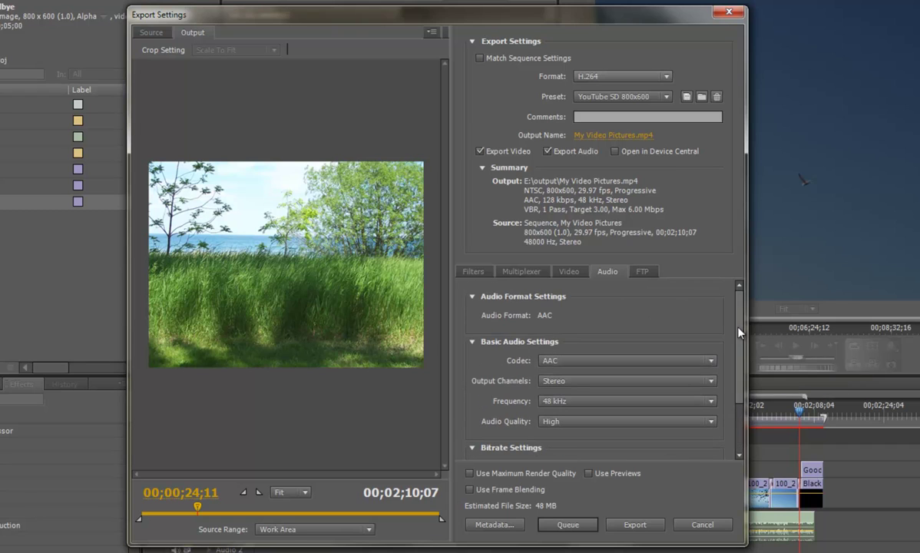
pyautogui.click(570, 272)
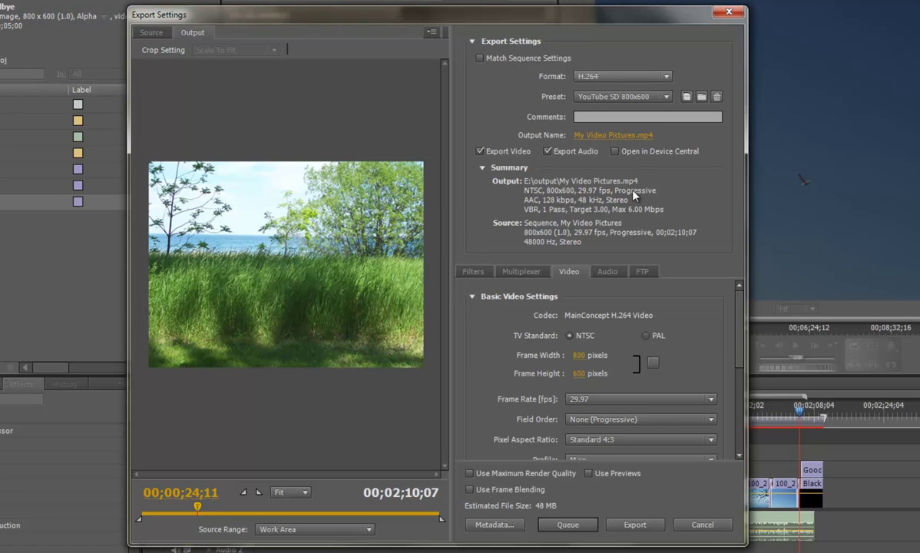
# Confirm the output file name My Video Pictures.mp4 and its save location.
pyautogui.click(615, 136)
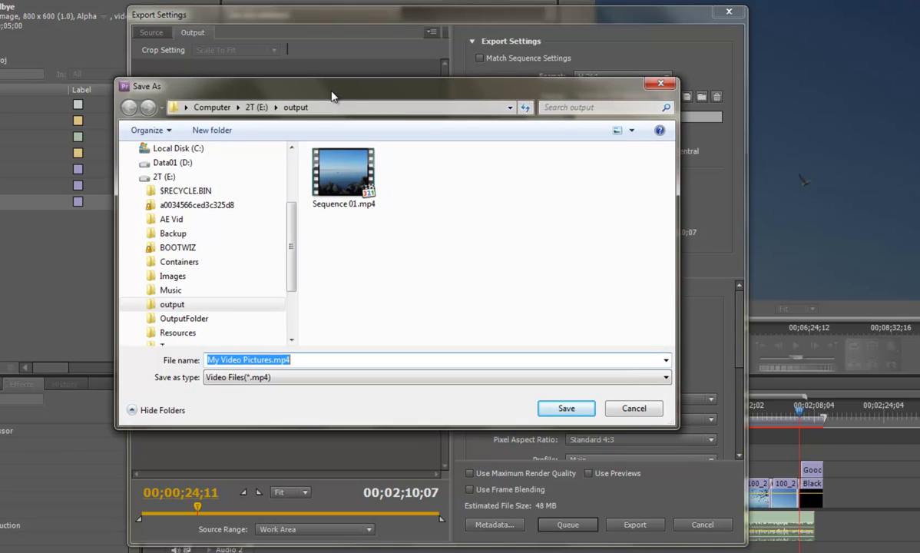
pyautogui.click(344, 359)
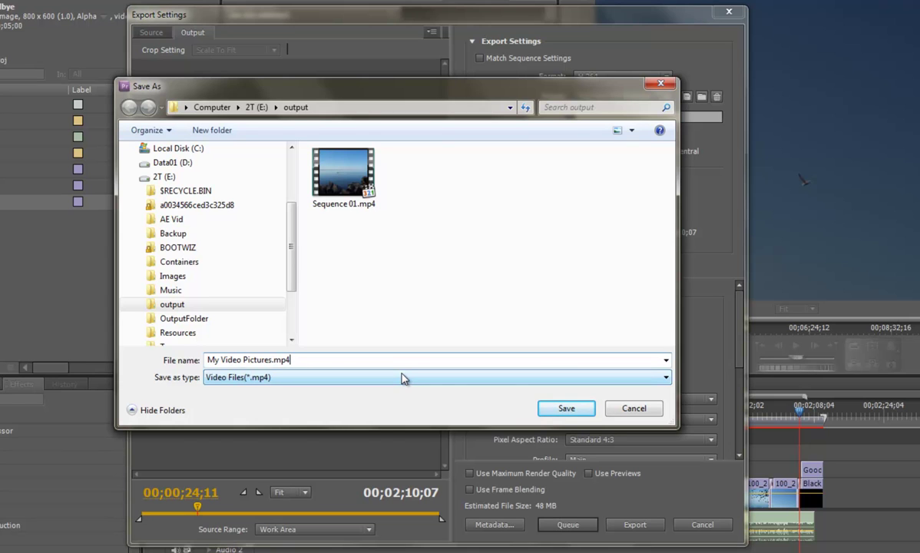
pyautogui.click(566, 408)
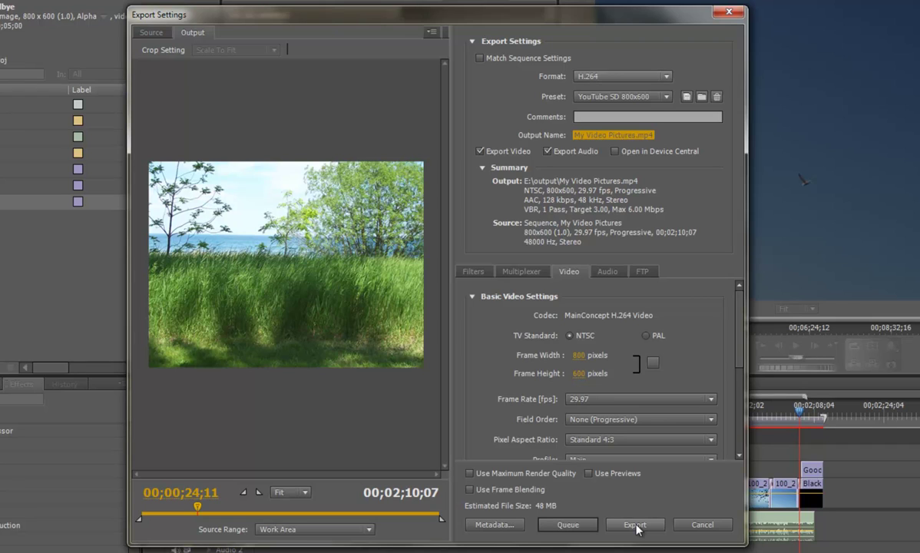
# Queue the My Video Pictures export in Adobe Media Encoder.
pyautogui.click(580, 527)
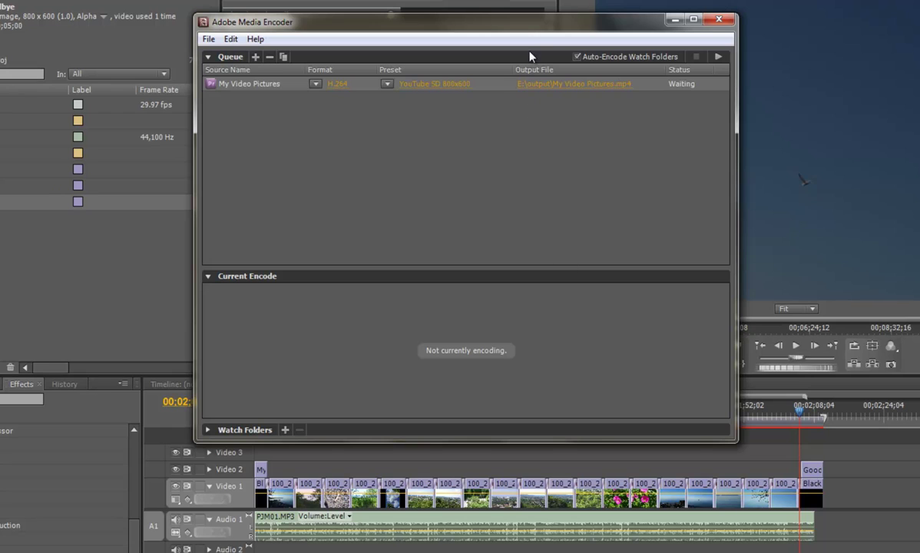
# Reposition the Media Encoder window and start the queue to encode My Video Pictures.
pyautogui.moveTo(526, 25); pyautogui.dragTo(484, 53)
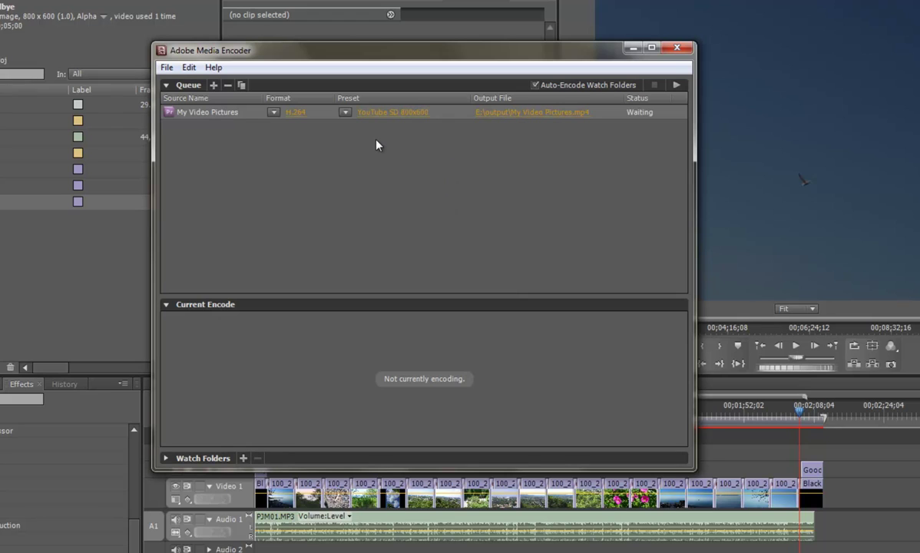
pyautogui.click(677, 86)
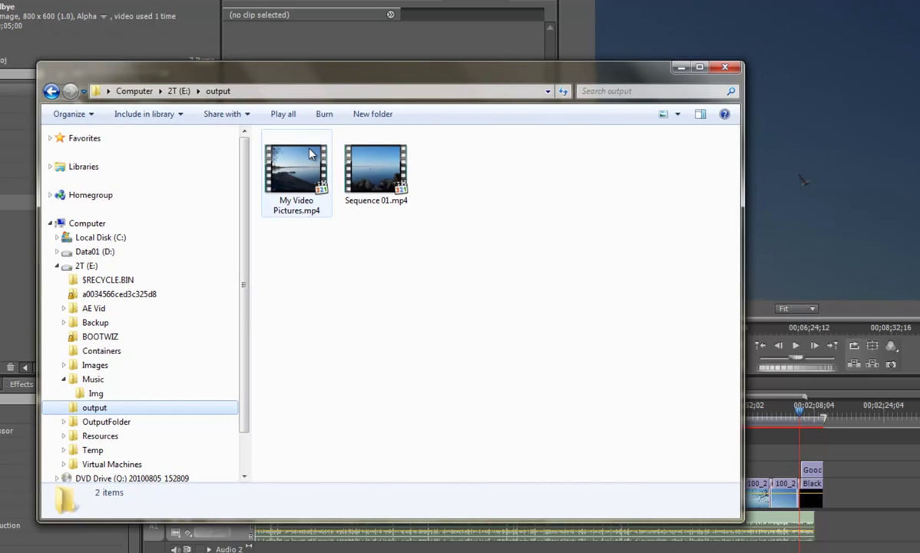
# Play My Video Pictures.mp4 from E:\output in MPC-HC to review the finished slideshow.
pyautogui.click(312, 152)
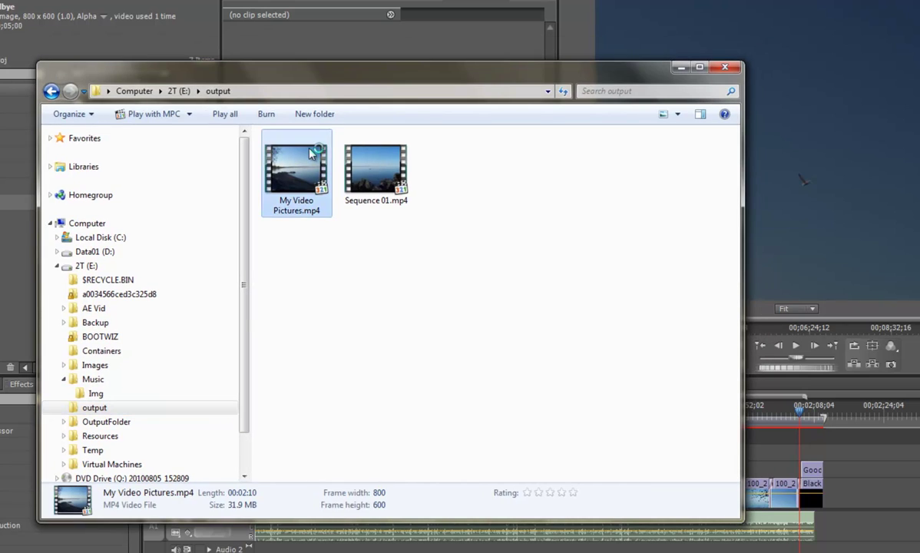
pyautogui.doubleClick(312, 152)
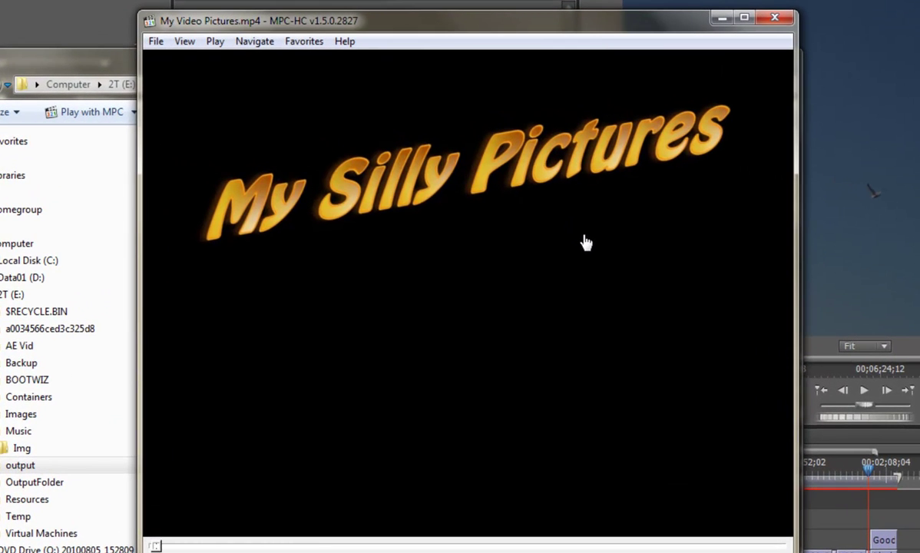